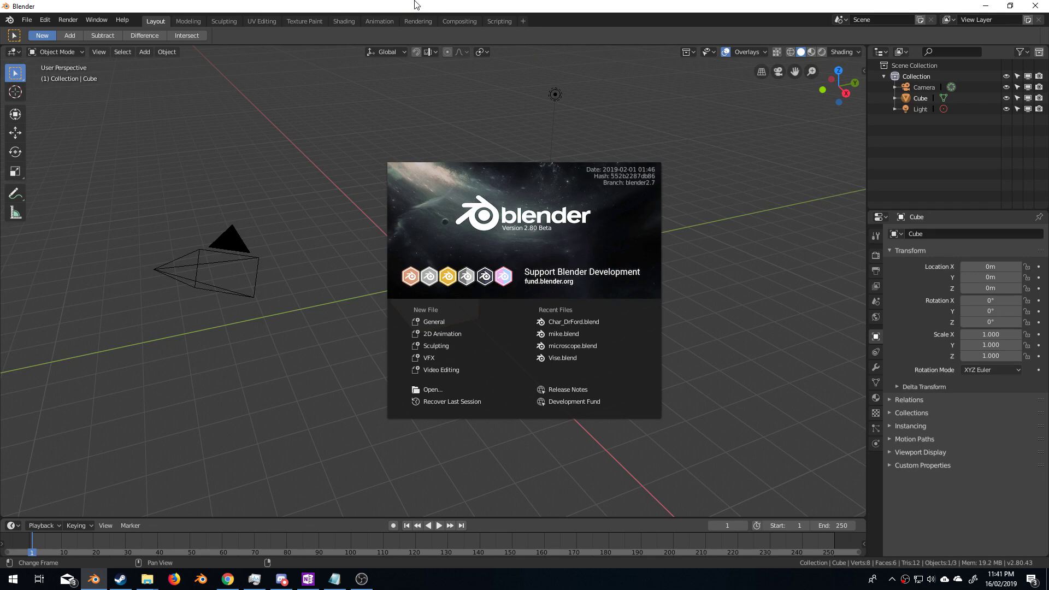
- Close the splash screen to reveal the default cube, camera and light
left_click(298, 130)
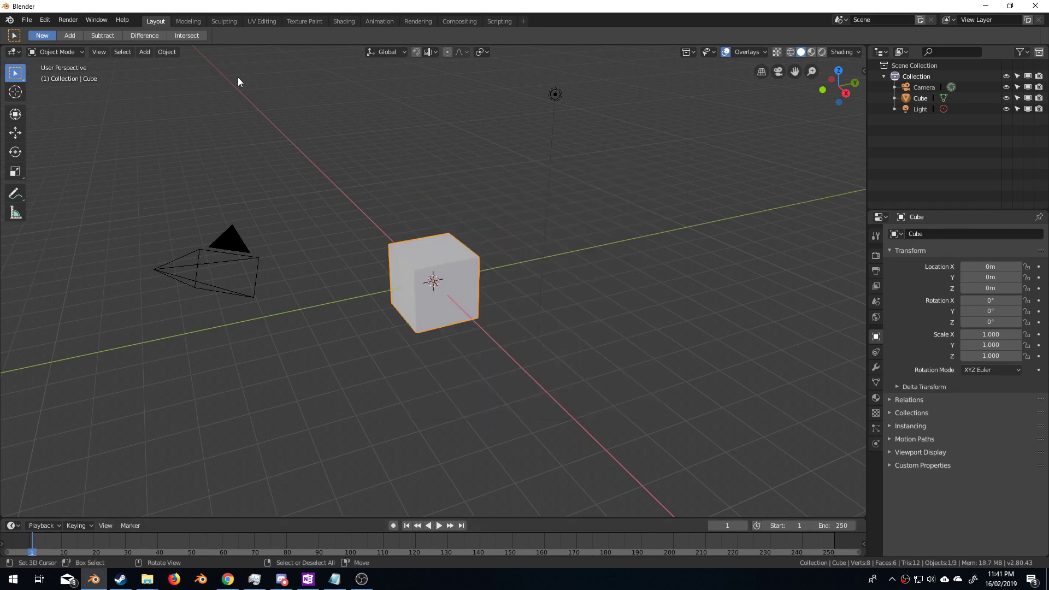
- Delete the default cube and open the SVG importer in the Temp folder
key("Delete")
left_click(32, 21)
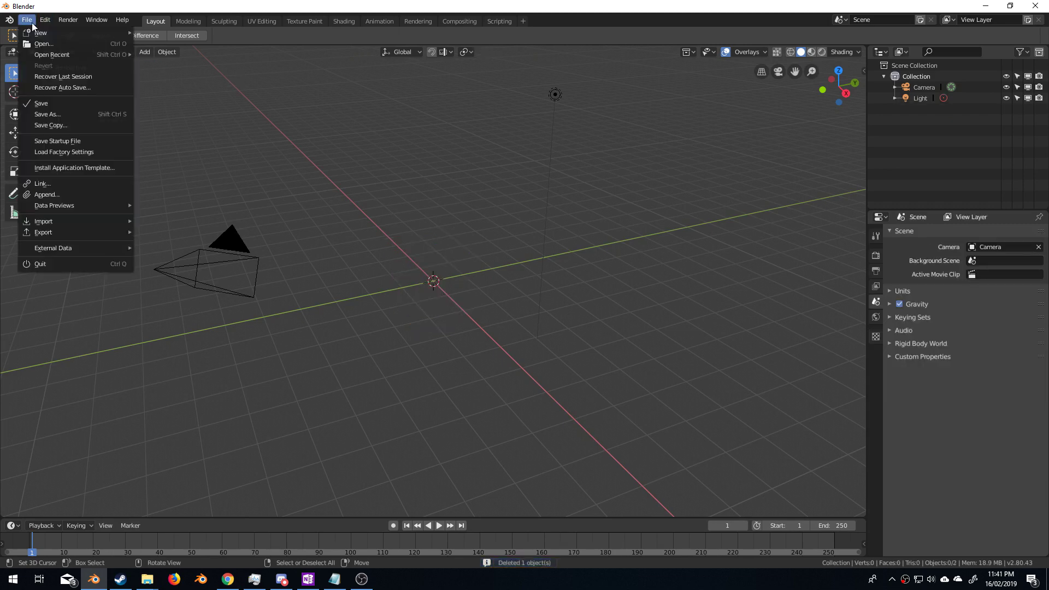
mouse_move(90, 220)
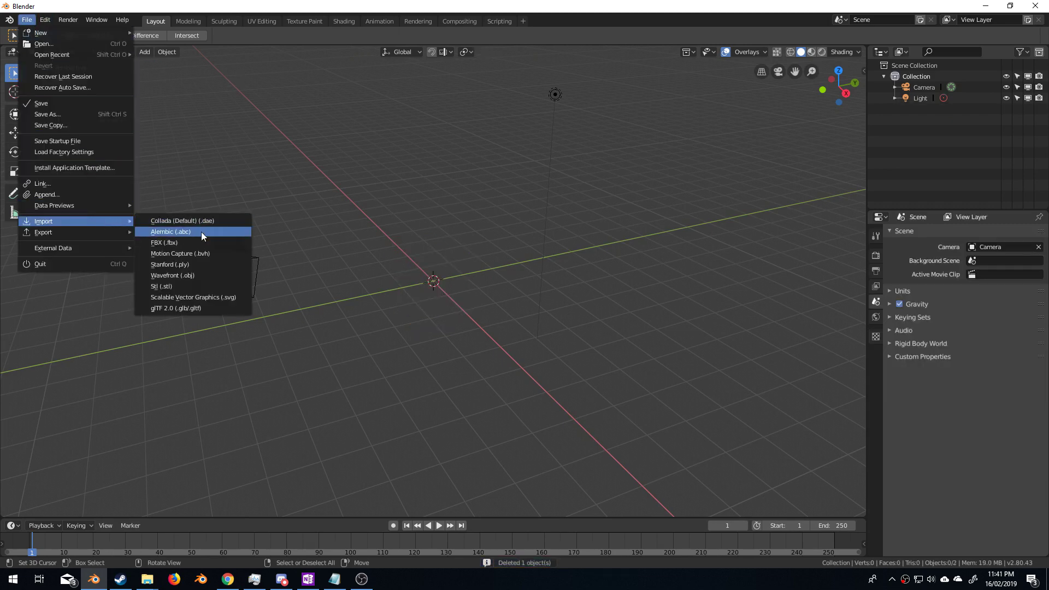
left_click(218, 299)
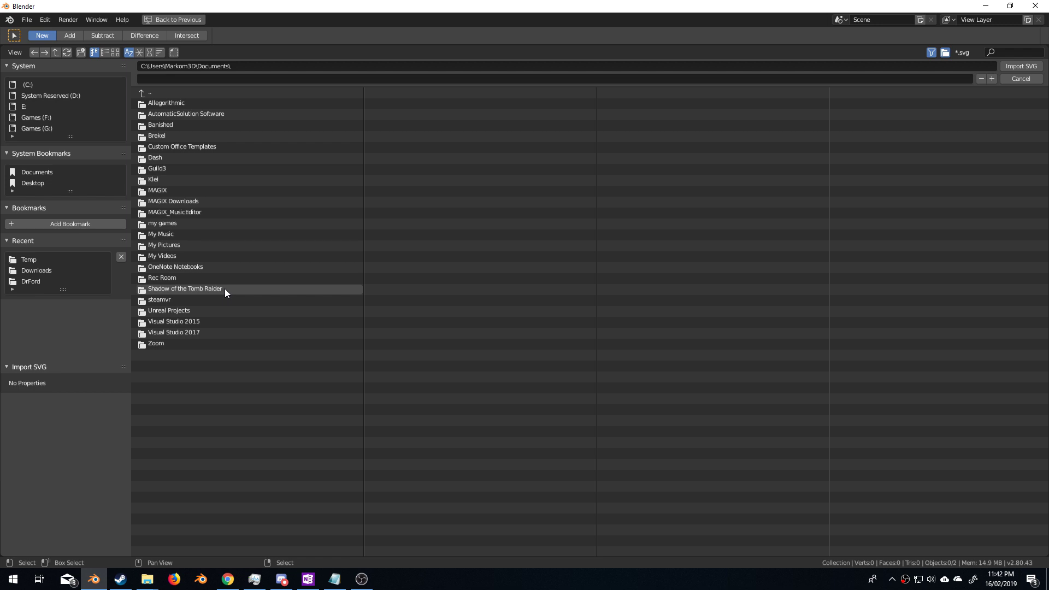
left_click(32, 260)
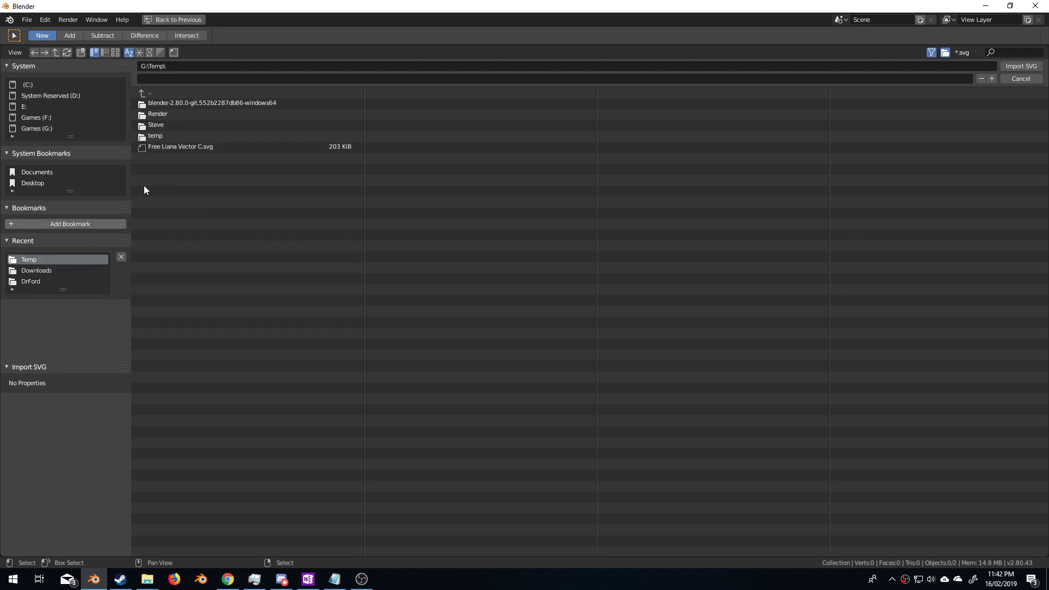
- Import Free Liana Vector C.svg and scale the ornament curves by 5
double_click(176, 148)
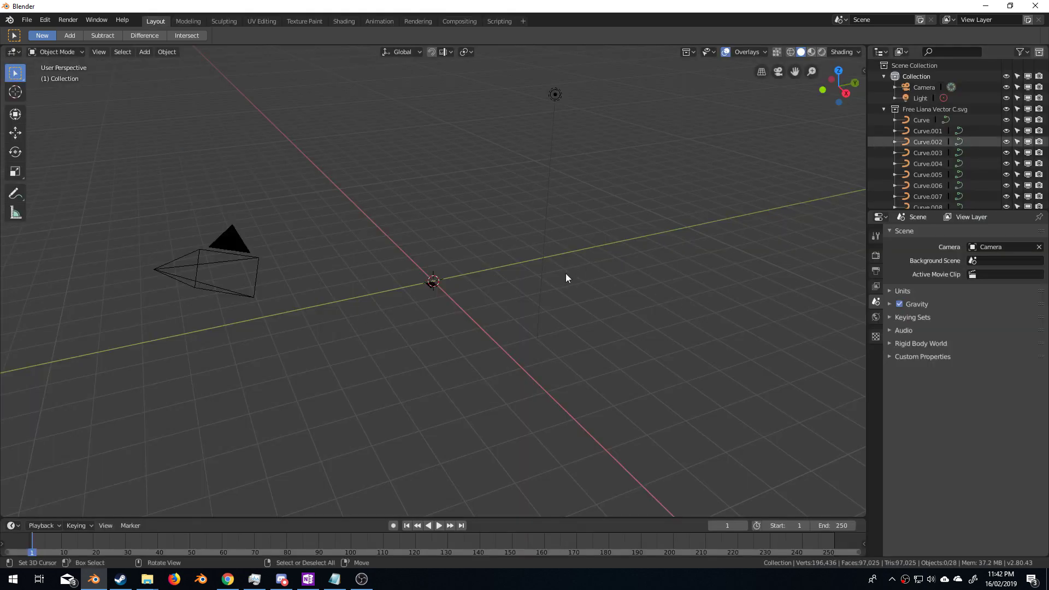
middle_click_drag(566, 273, 452, 314)
key("a")
left_click(433, 286)
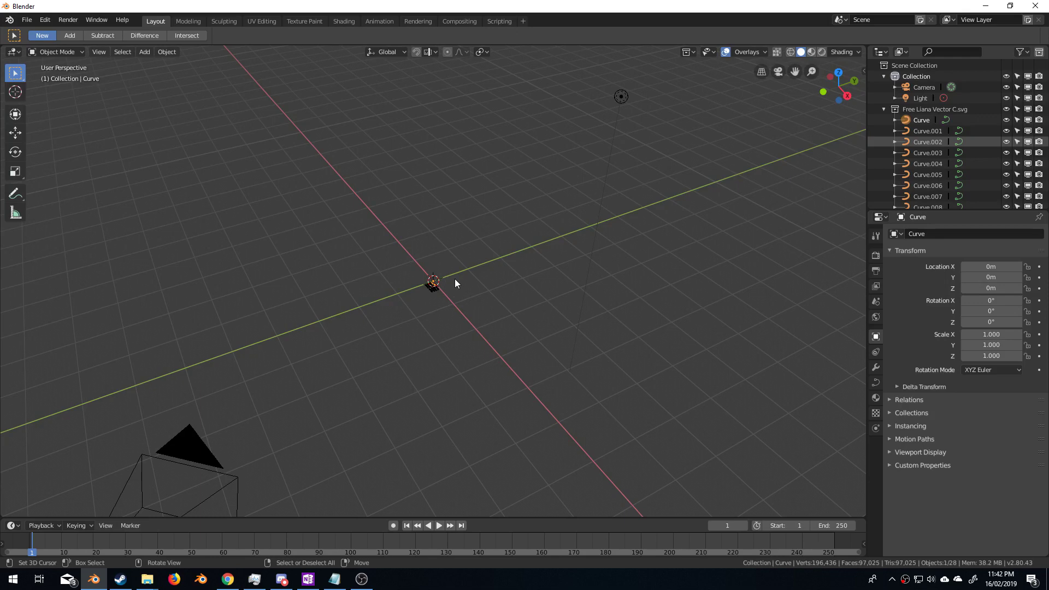
left_click_drag(458, 277, 411, 294)
type("s5")
key("Return")
- Inspect the enlarged swirl pieces, checking Curve.003's control points in Edit Mode
middle_click_drag(486, 263, 535, 294)
scroll(558, 355, "up", 3)
scroll(487, 330, "up", 4)
key("Tab")
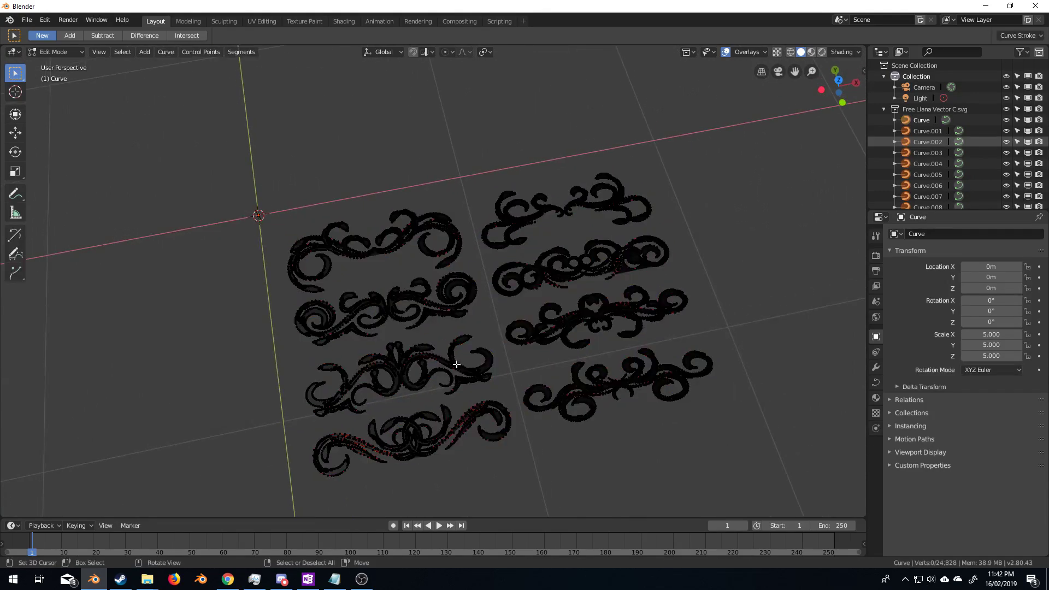
key("Tab")
scroll(453, 364, "up", 4)
left_click(434, 323)
middle_click_drag(434, 323, 414, 330)
left_click(415, 310)
scroll(410, 322, "up", 6)
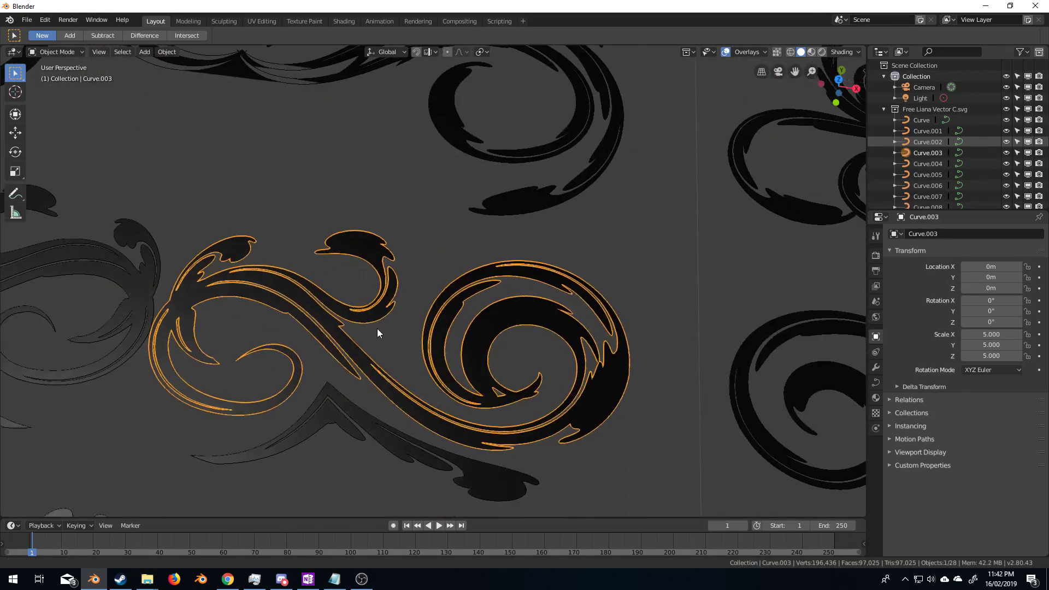
key("Tab")
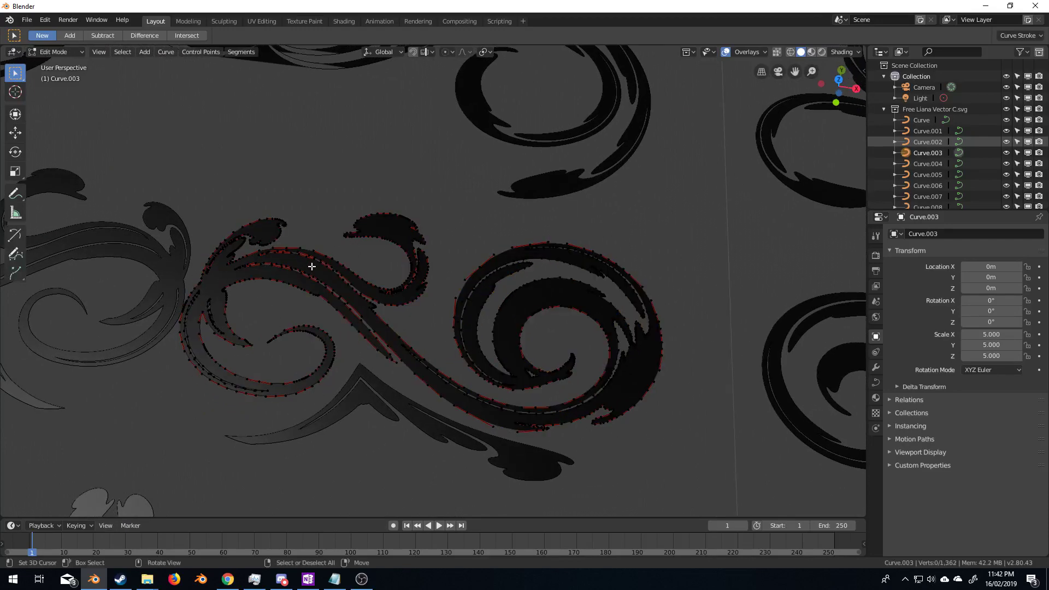
scroll(311, 266, "down", 8)
key("Tab")
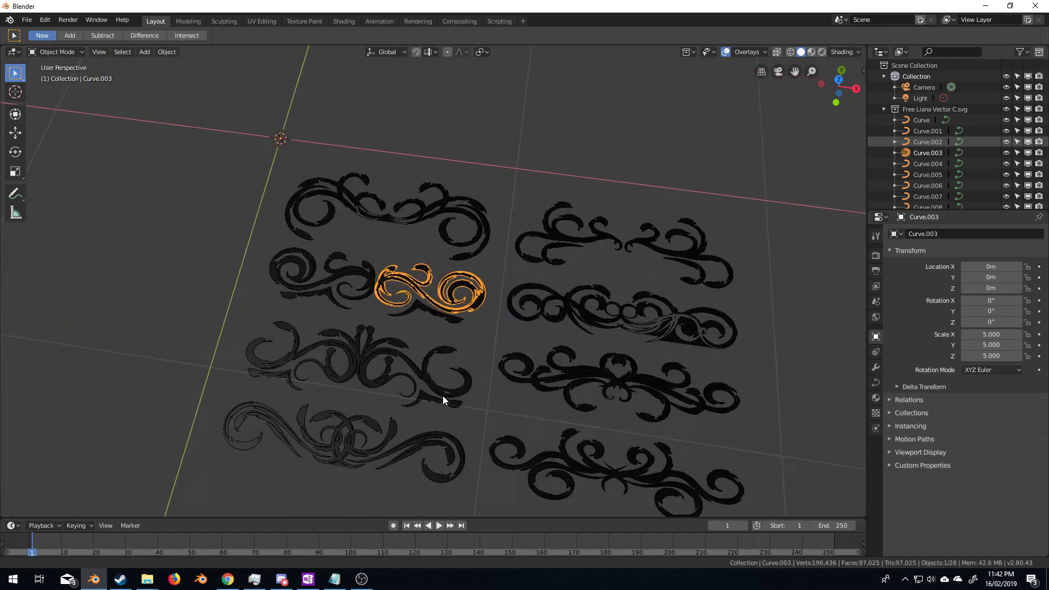
- Box-select and delete the 17 unwanted swirl ornaments
middle_click_drag(441, 393, 454, 371, "shift")
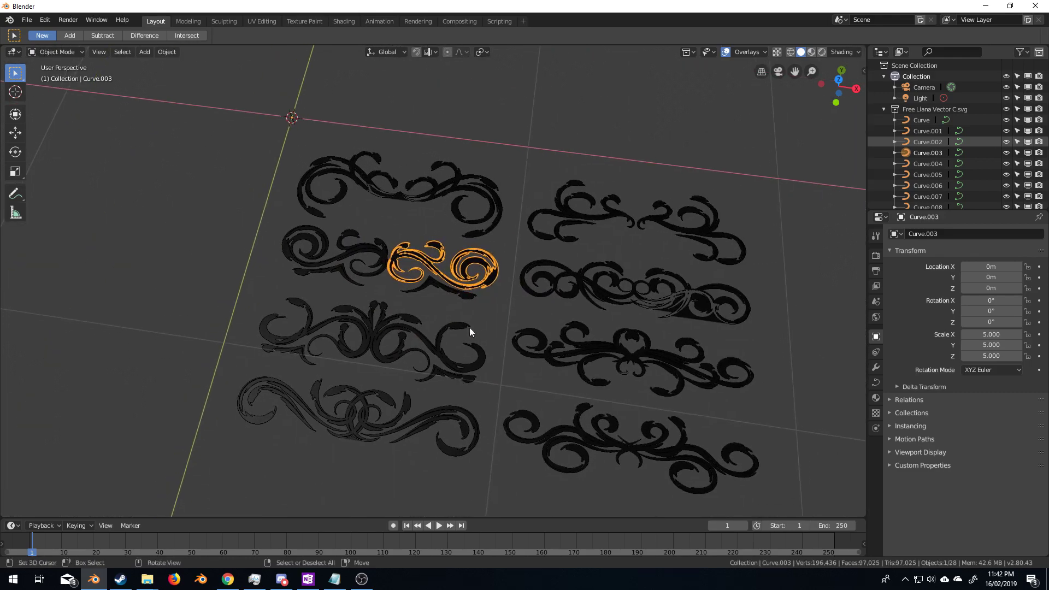
left_click(439, 329)
left_click_drag(357, 480, 490, 353)
left_click_drag(234, 320, 757, 426)
left_click_drag(765, 159, 568, 344, "shift")
left_click_drag(563, 75, 257, 195, "shift")
key("Delete")
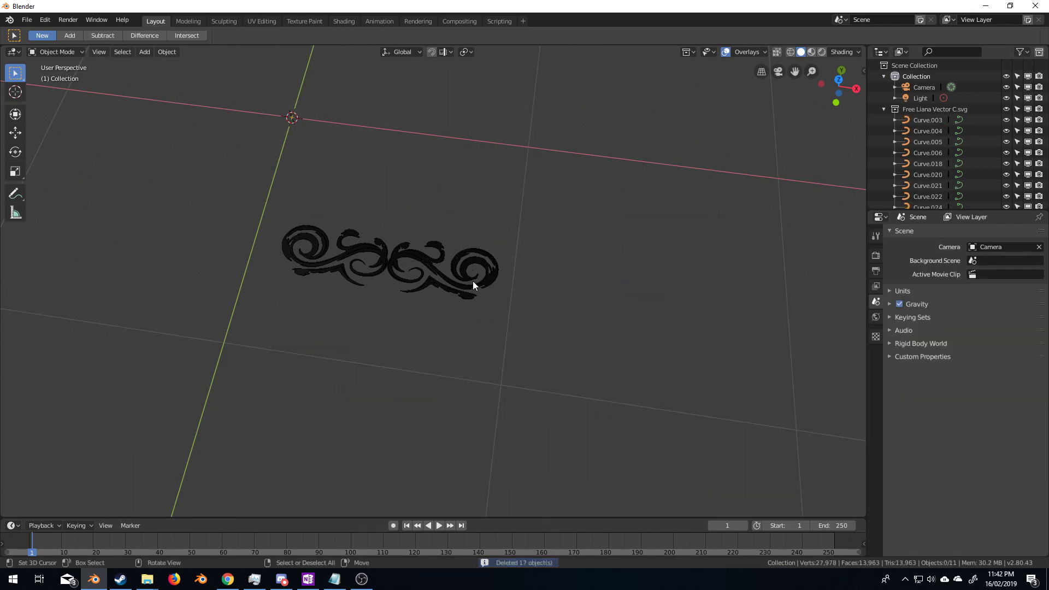
- Join the four remaining swirl pieces into one curve, Curve.005
left_click(462, 289)
left_click(346, 274, "shift")
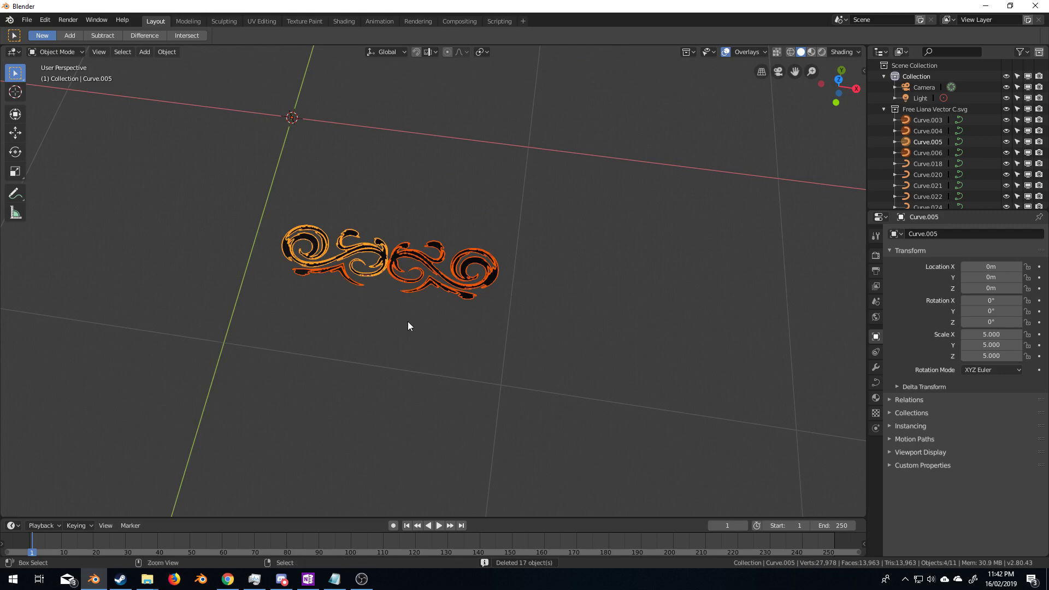
key("ctrl+j")
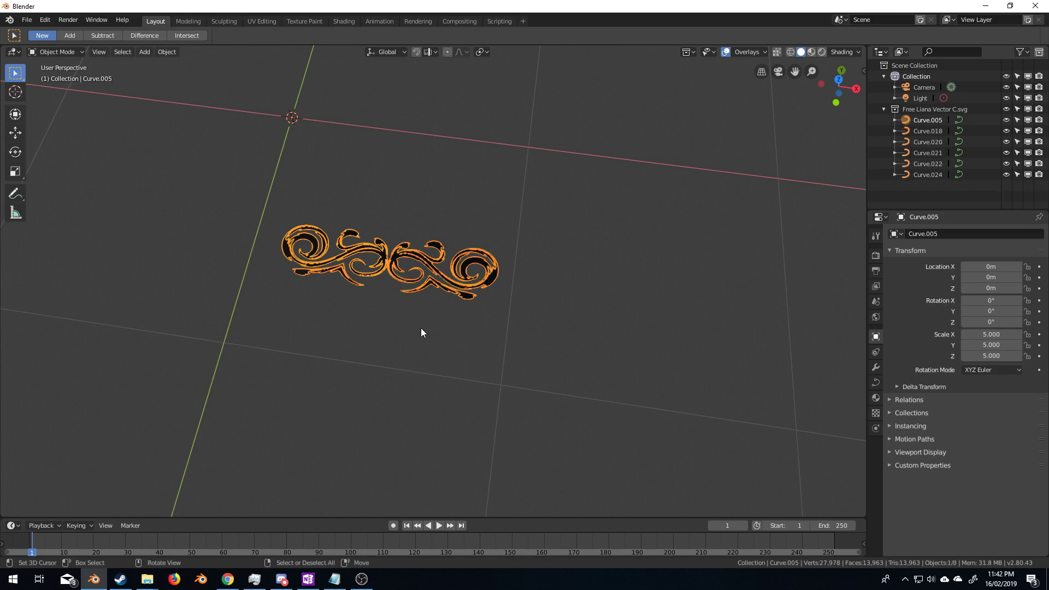
- In top view, move all of the ornament's curve points onto the world origin
key("KP_7")
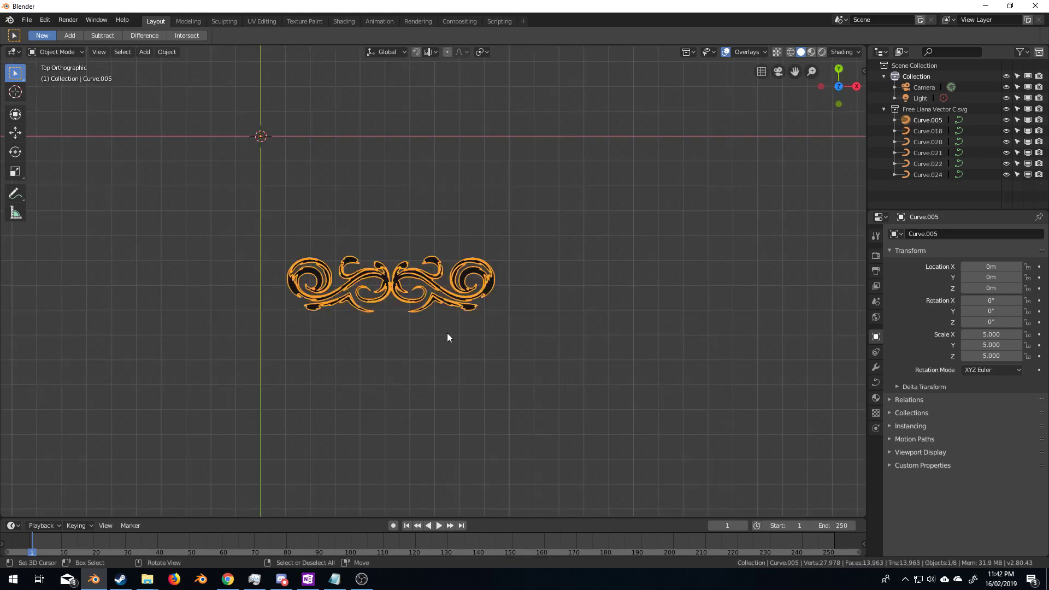
key("Tab")
key("a")
key("g")
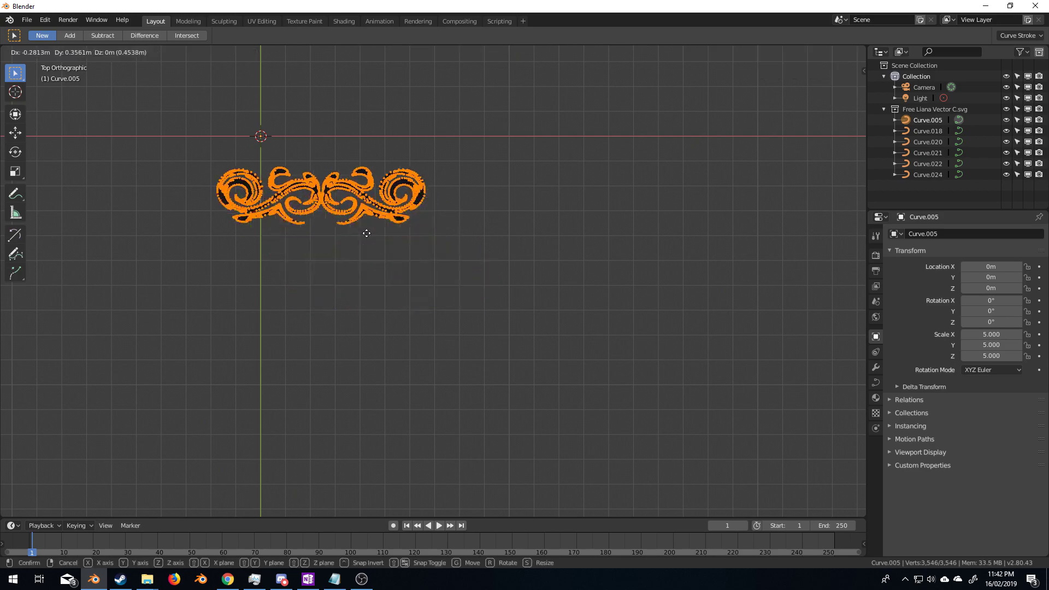
left_click(318, 186)
mouse_move(318, 185)
middle_mouse_down()
mouse_move(295, 232)
mouse_move(328, 201)
middle_mouse_up()
scroll(505, 245, "up", 5)
key("Tab")
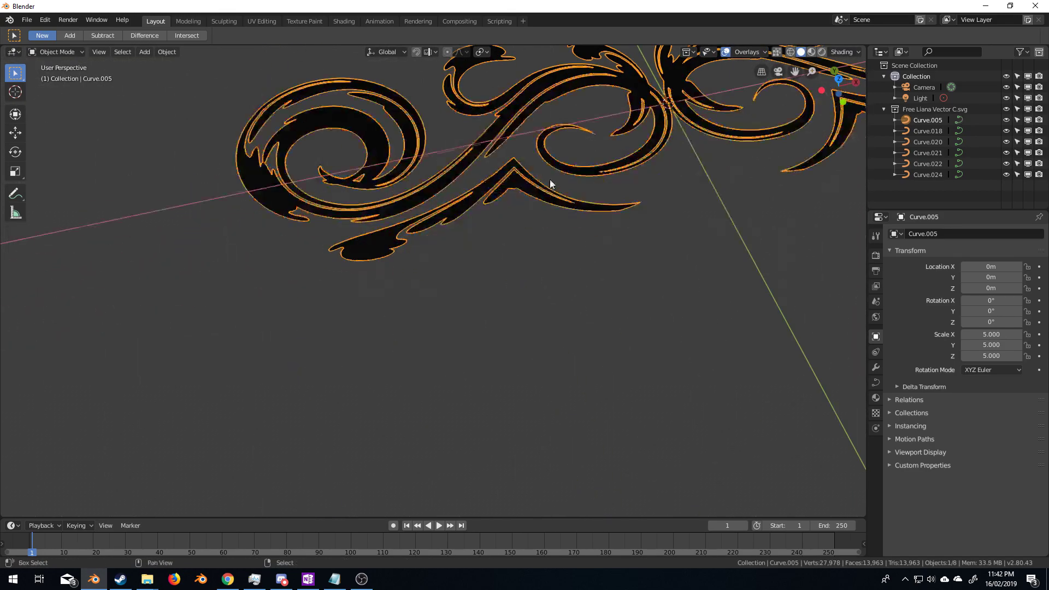
middle_click_drag(506, 244, 403, 320)
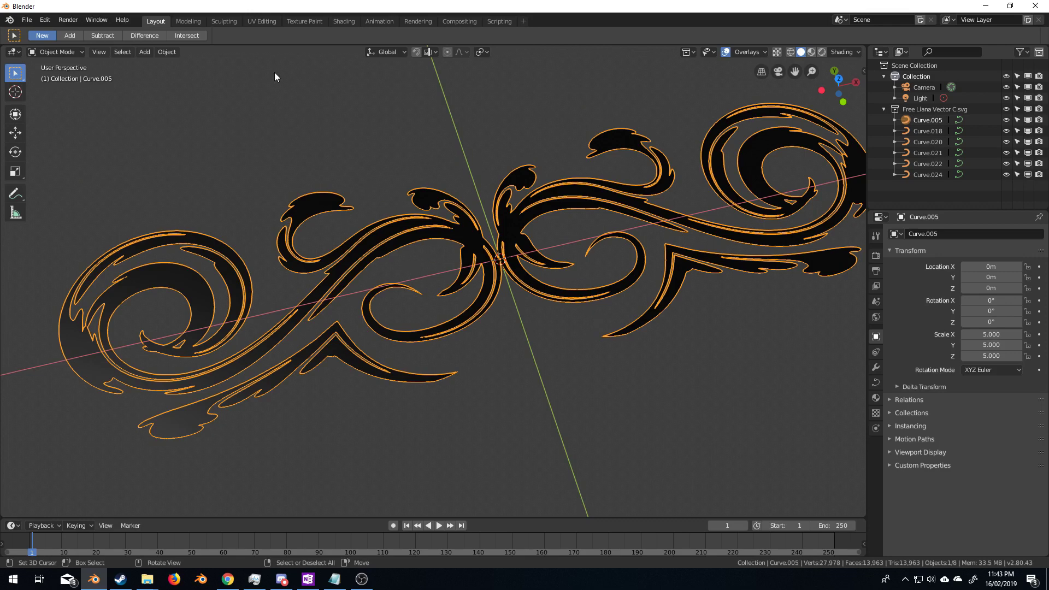
- Convert Curve.005 to a mesh with Mesh from Curve/Meta/Surf/Text and check its geometry
left_click(175, 51)
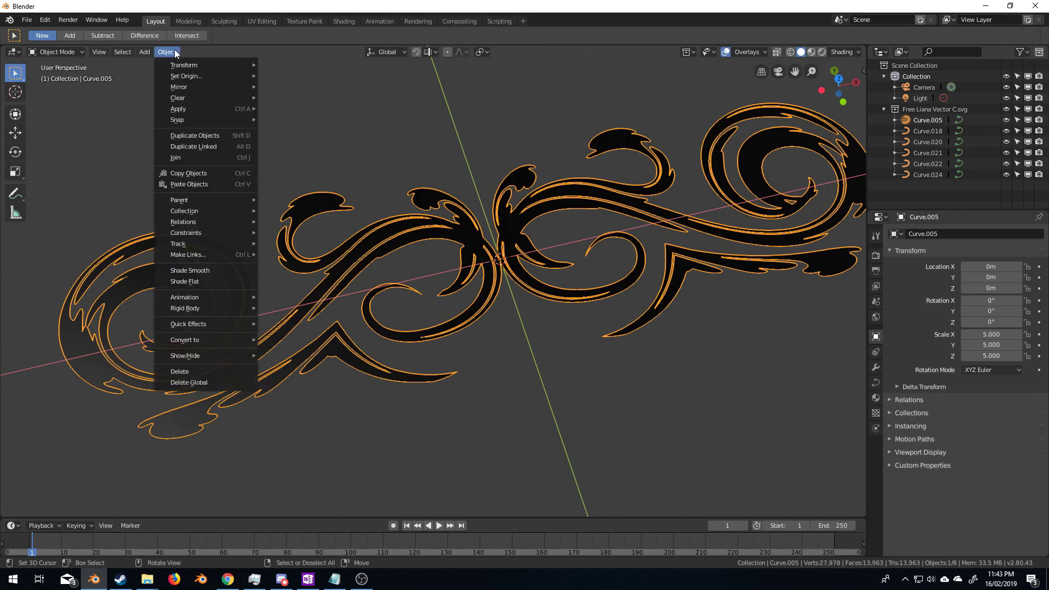
mouse_move(210, 340)
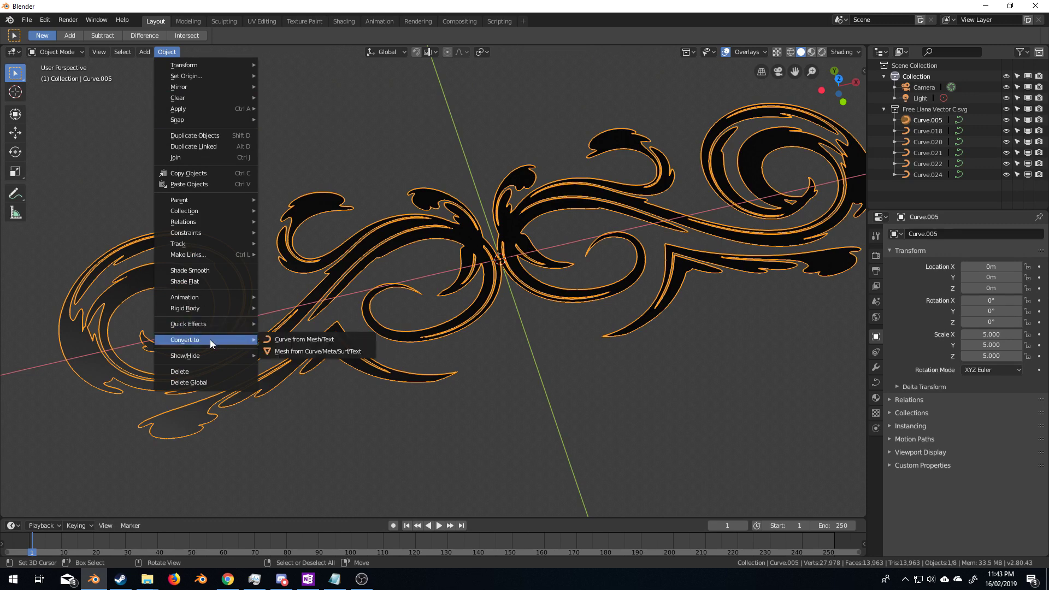
left_click(365, 352)
middle_click_drag(365, 352, 423, 305)
key("Tab")
key("a")
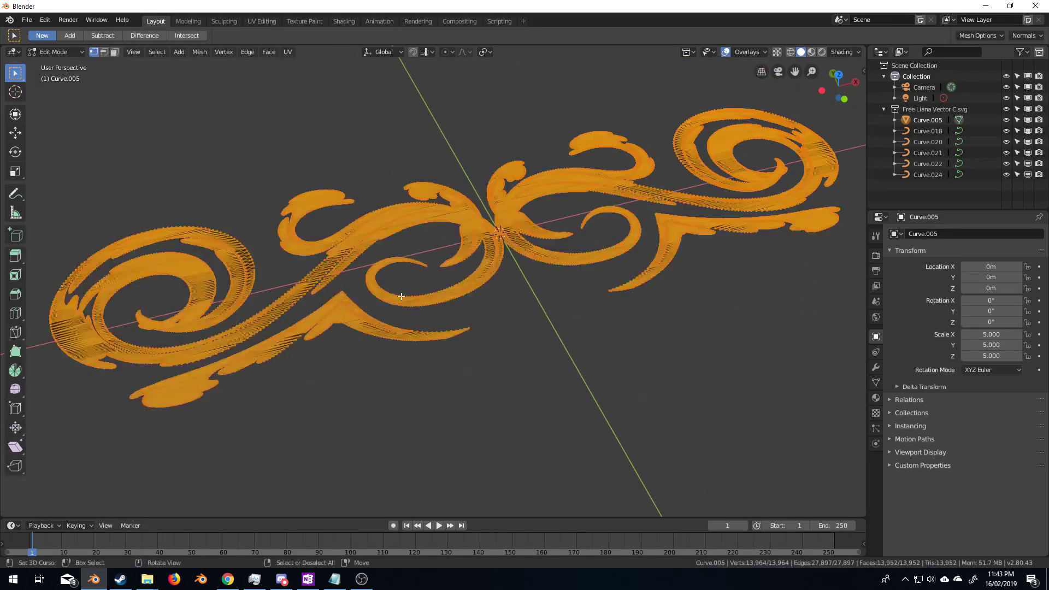
scroll(420, 297, "up", 8)
scroll(363, 291, "down", 8)
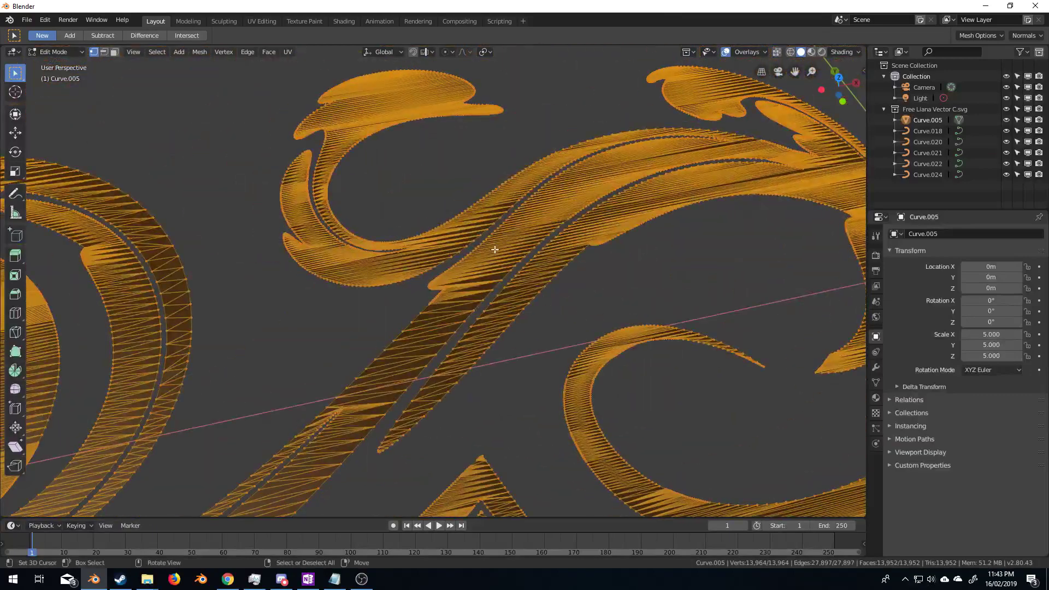
key("Tab")
middle_click_drag(634, 308, 628, 293)
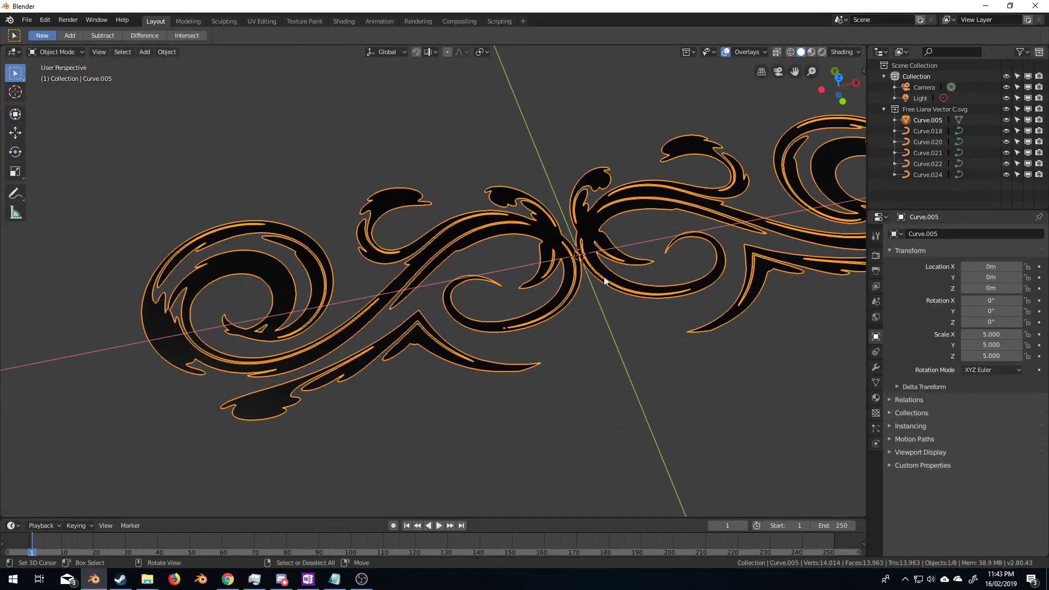
- Add a Solidify modifier to the ornament mesh Curve.005
left_click(875, 367)
left_click(921, 233)
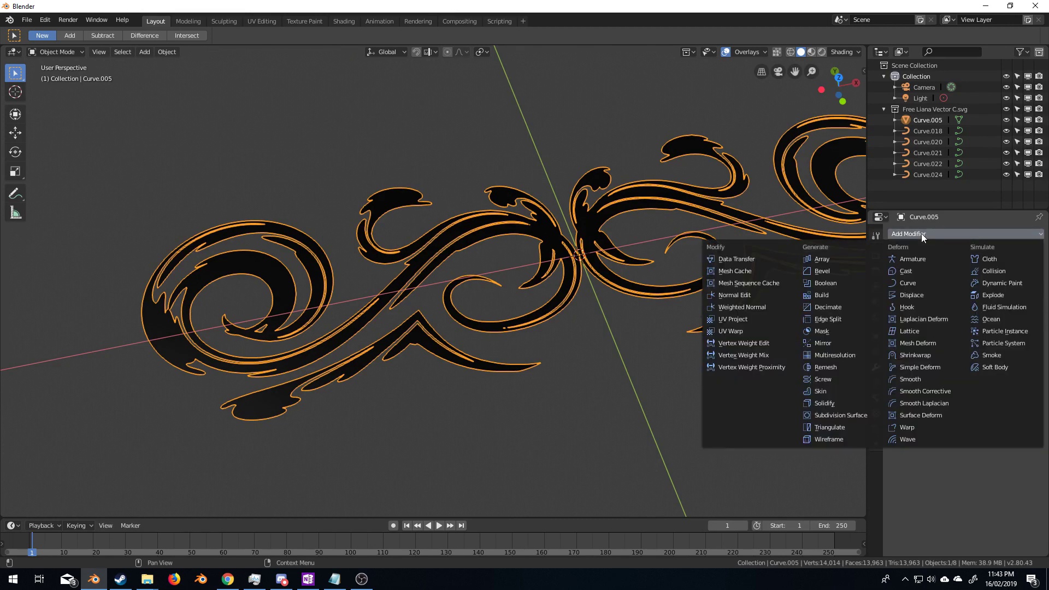
left_click(855, 402)
middle_click_drag(777, 369, 808, 339)
- Set the Solidify thickness to 0.001 m and frame the whole ornament
left_click(928, 282)
type(".001")
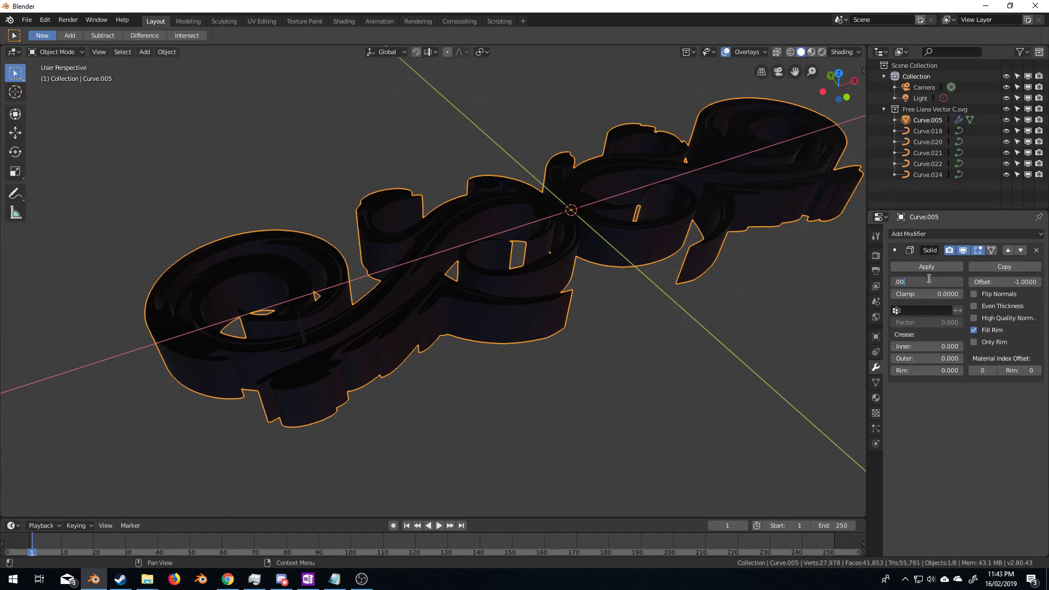
key("Return")
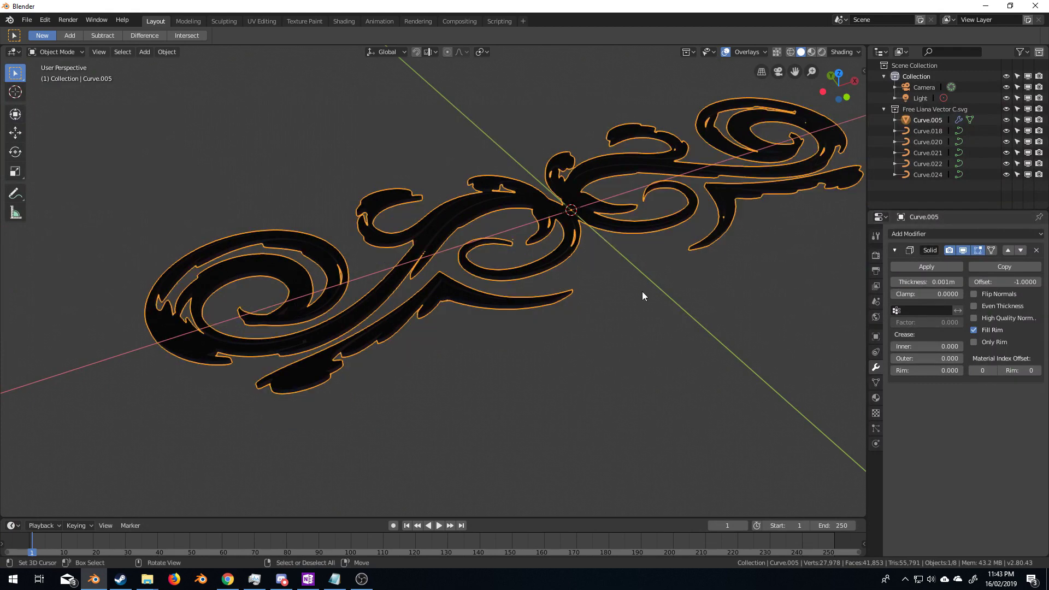
scroll(619, 293, "up", 8)
scroll(557, 297, "down", 4)
middle_click_drag(557, 298, 625, 300)
scroll(519, 302, "down", 6)
scroll(591, 303, "down", 2)
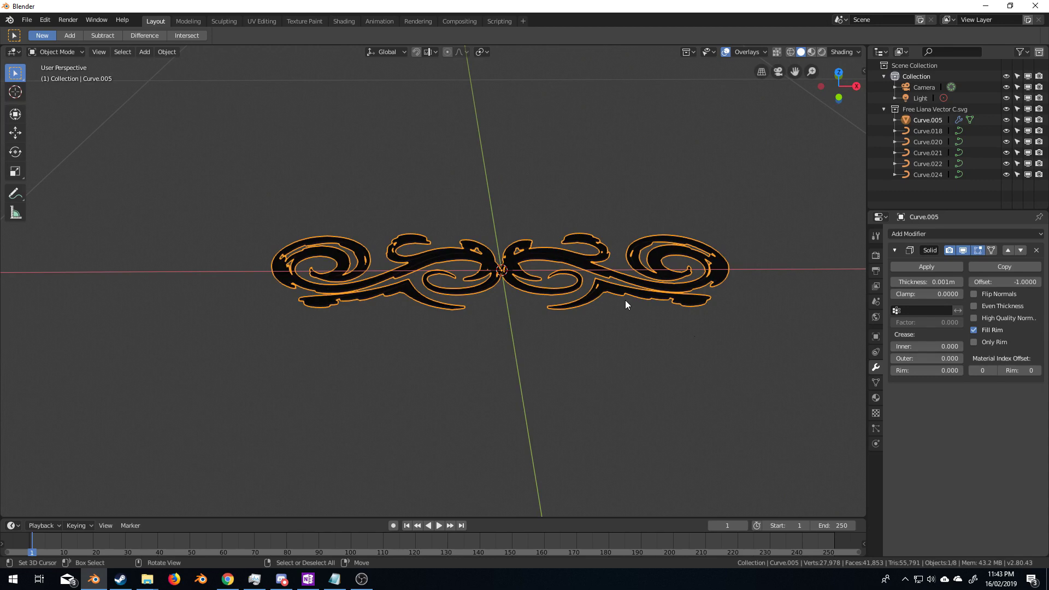
- Add a plane and split it with 18 evenly spaced loop cuts
key("shift+a")
mouse_move(611, 302)
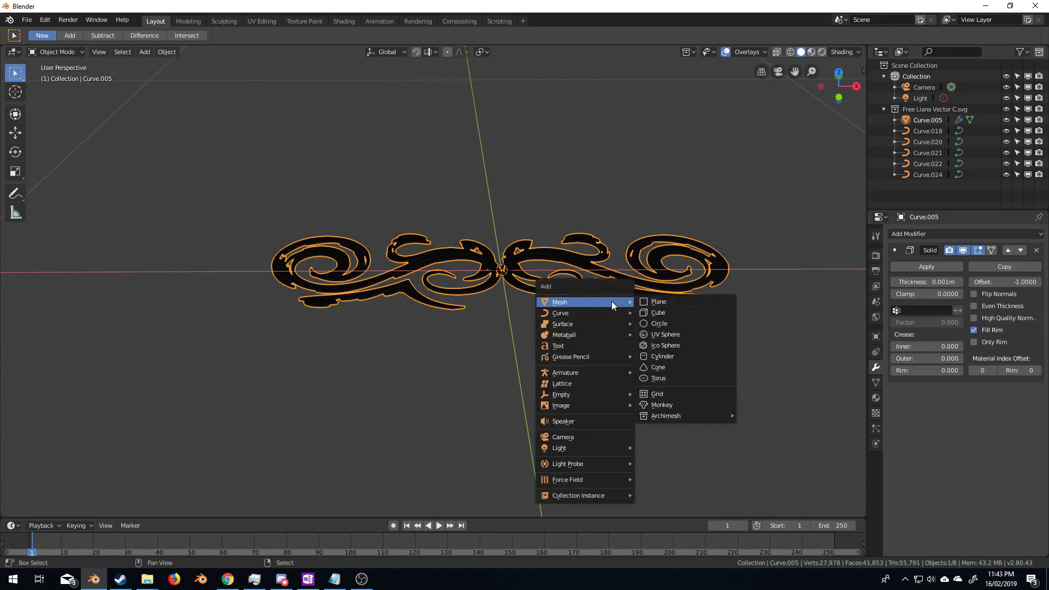
left_click(658, 301)
key("Tab")
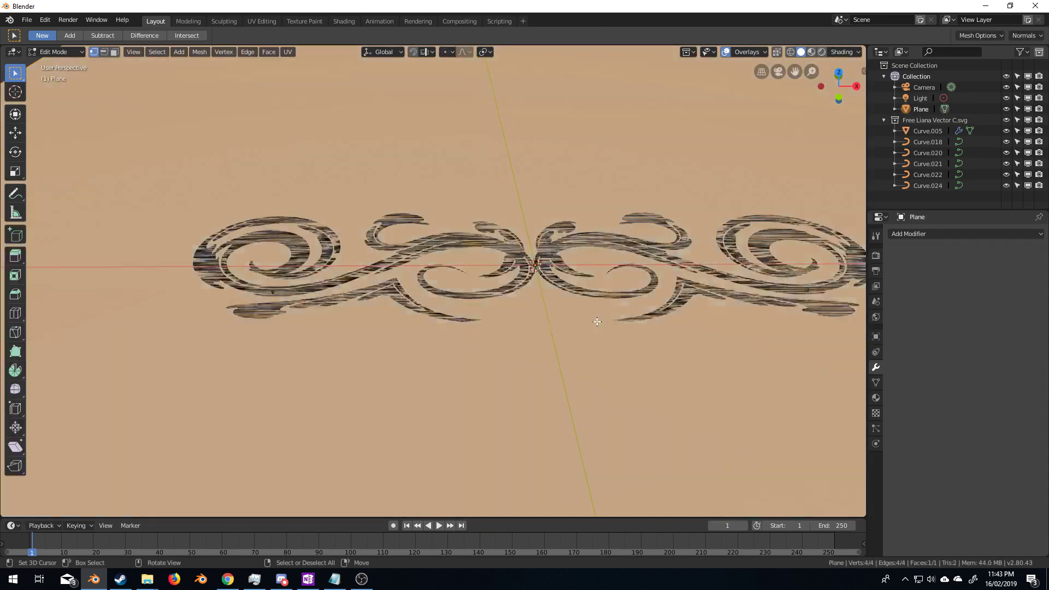
scroll(595, 323, "down", 5)
key("ctrl+r")
scroll(477, 413, "up", 2)
scroll(477, 412, "up", 15)
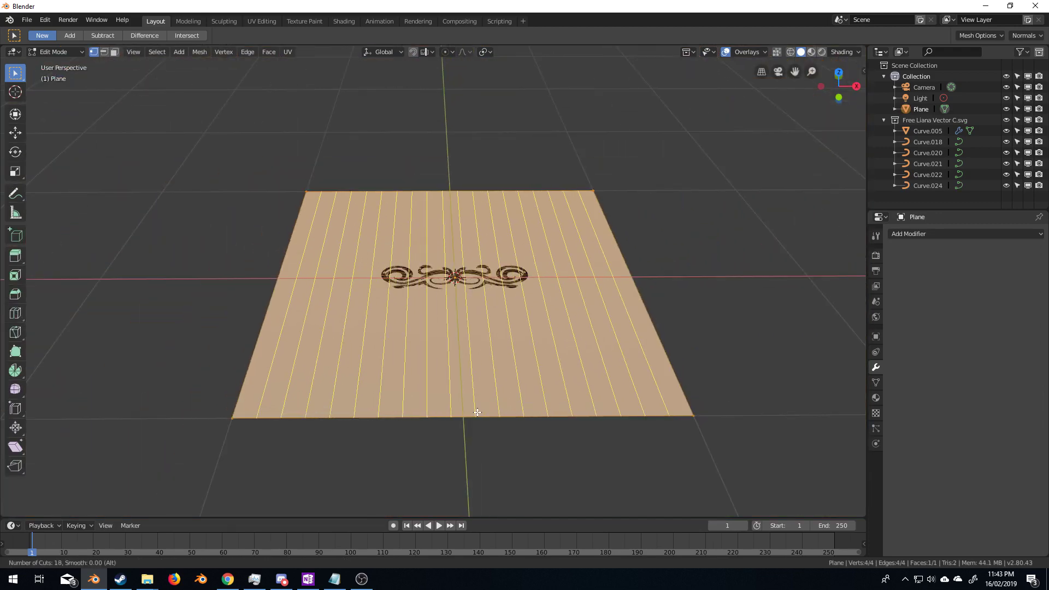
left_click(477, 413)
right_click(476, 412)
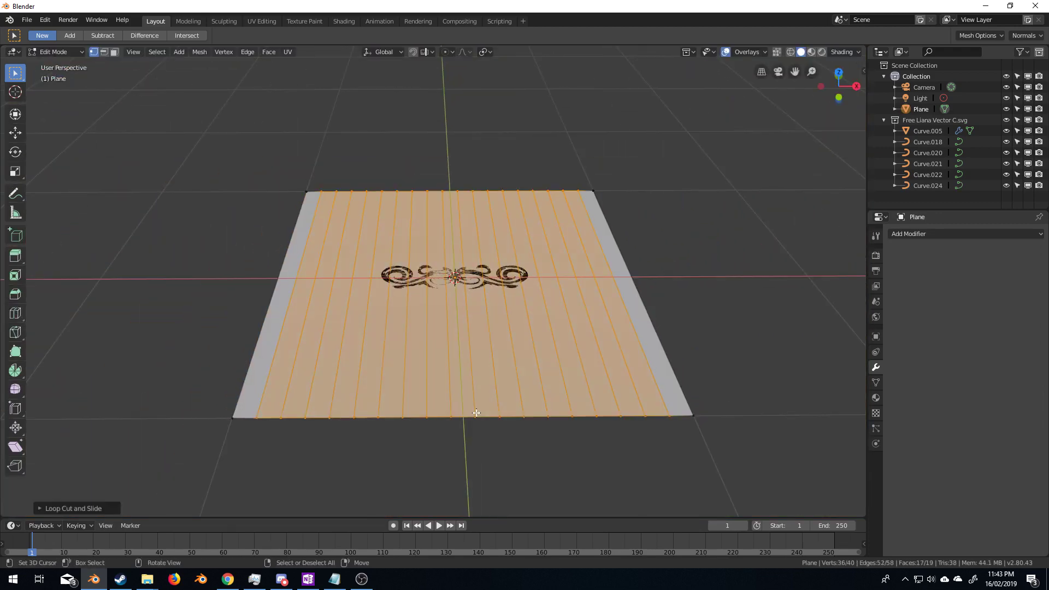
- Raise the middle edge loop 0.283 m along Z with proportional editing into an arch
left_click(450, 353)
left_click(450, 351, "alt")
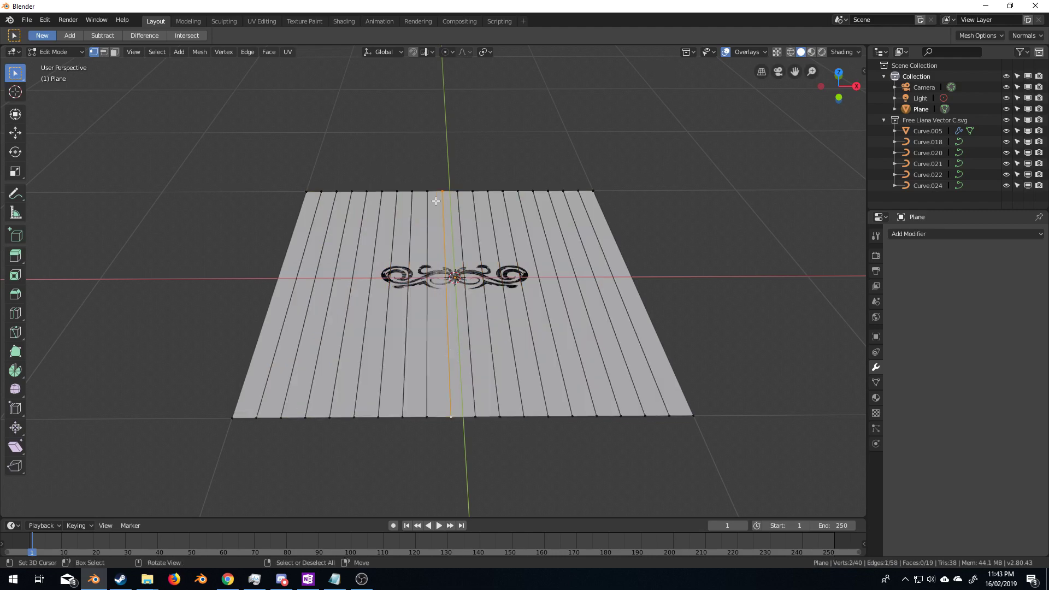
left_click(447, 52)
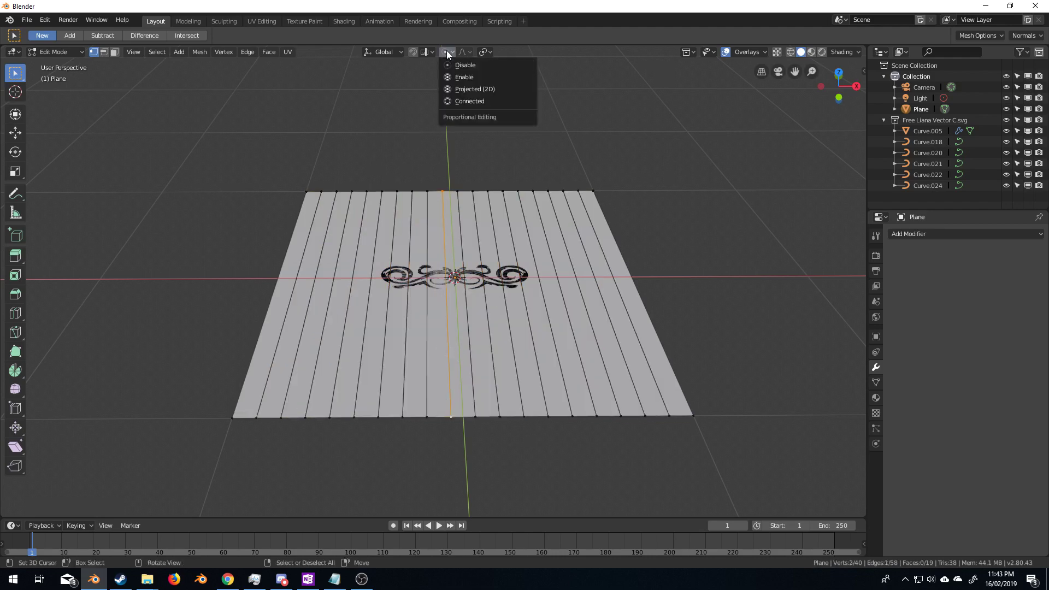
left_click(458, 77)
key("g")
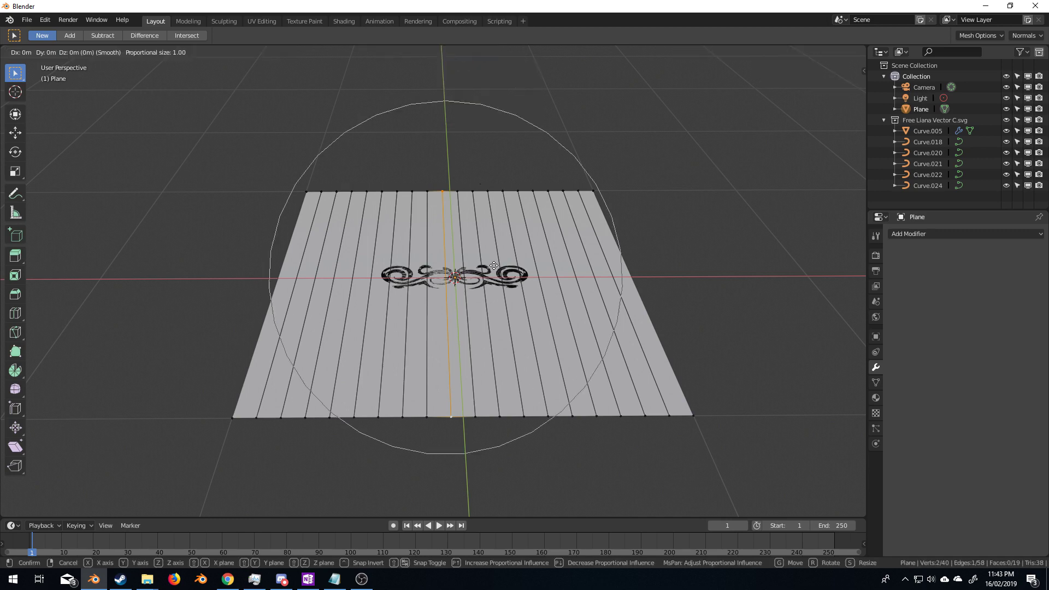
key("z")
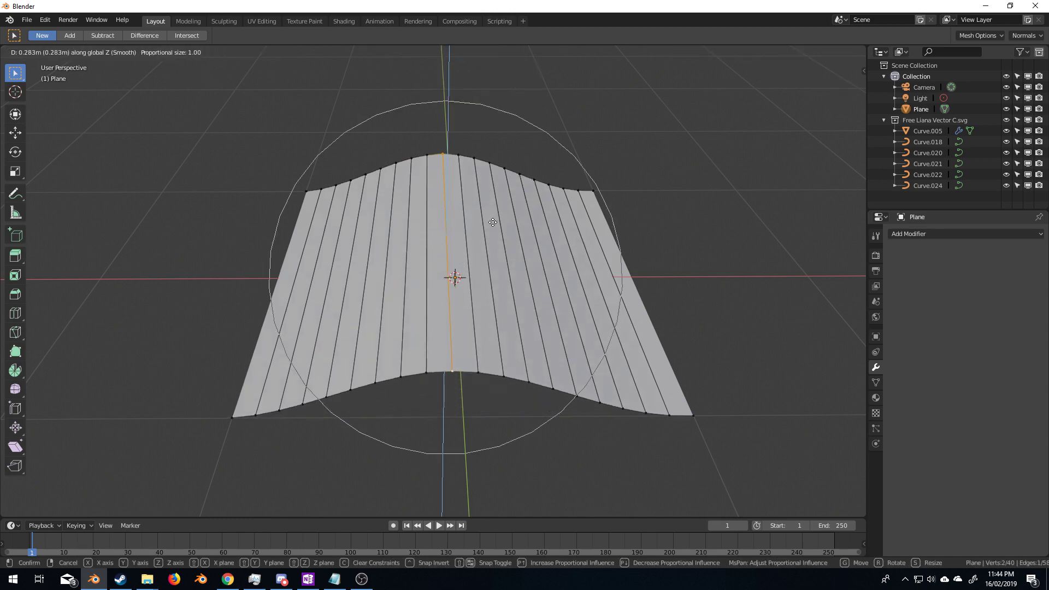
left_click(494, 216)
- Lower the curved plane along Z beneath the ornament
key("Tab")
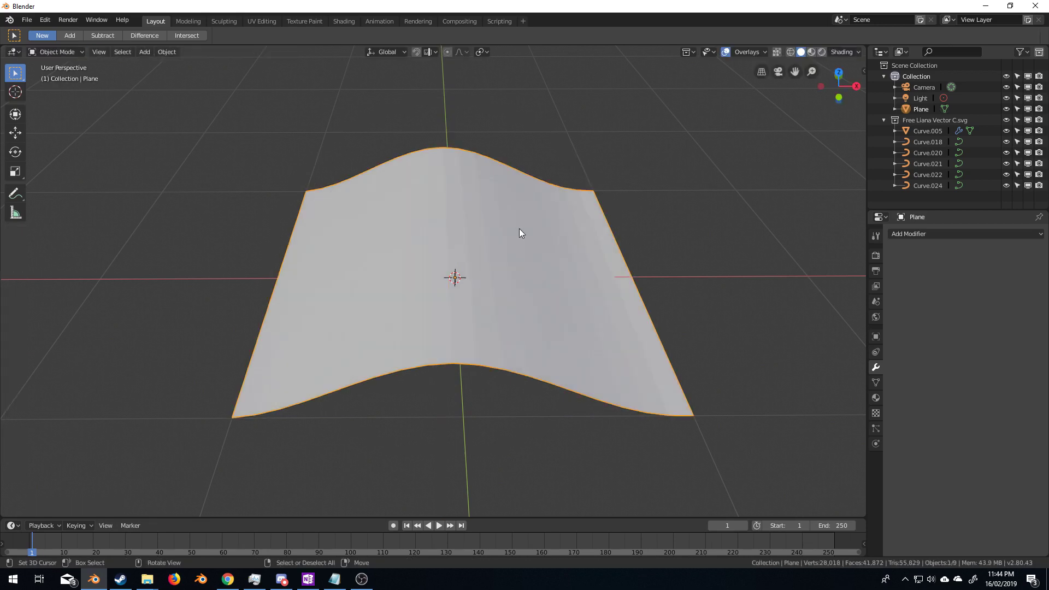
key("g")
key("z")
left_click(521, 299)
- Scale the ornament Curve.005 up about 2.3 times in top view
left_click(469, 270)
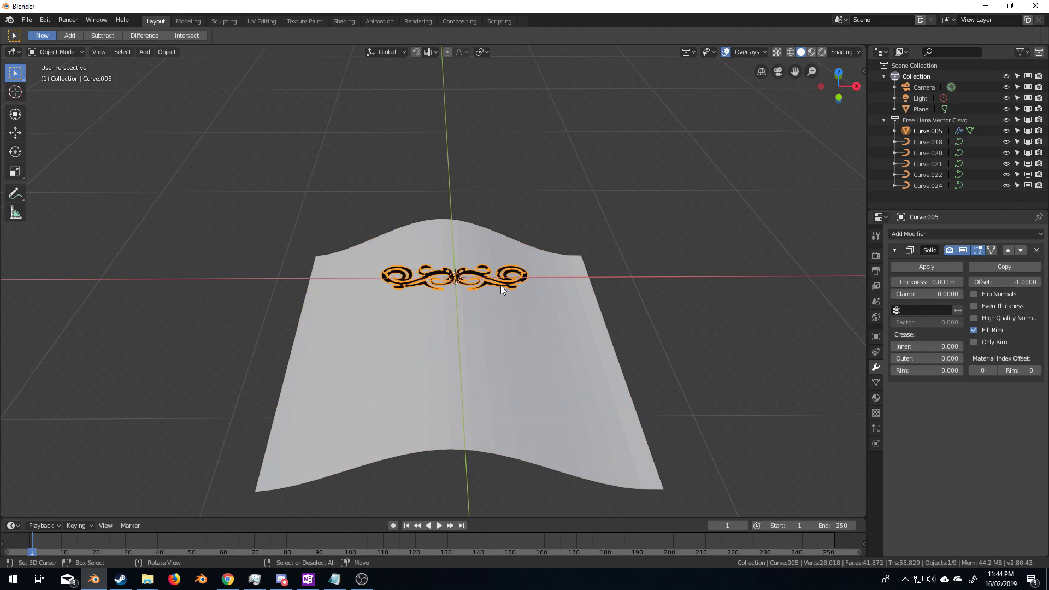
key("KP_7")
key("s")
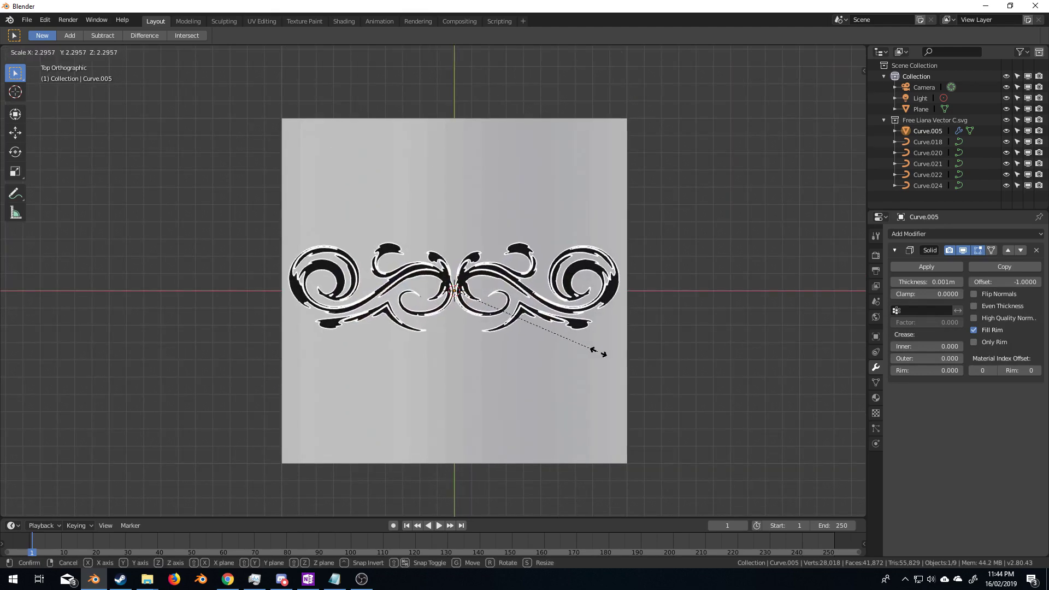
left_click(658, 352)
middle_click_drag(494, 334, 541, 255)
middle_click_drag(553, 334, 415, 364)
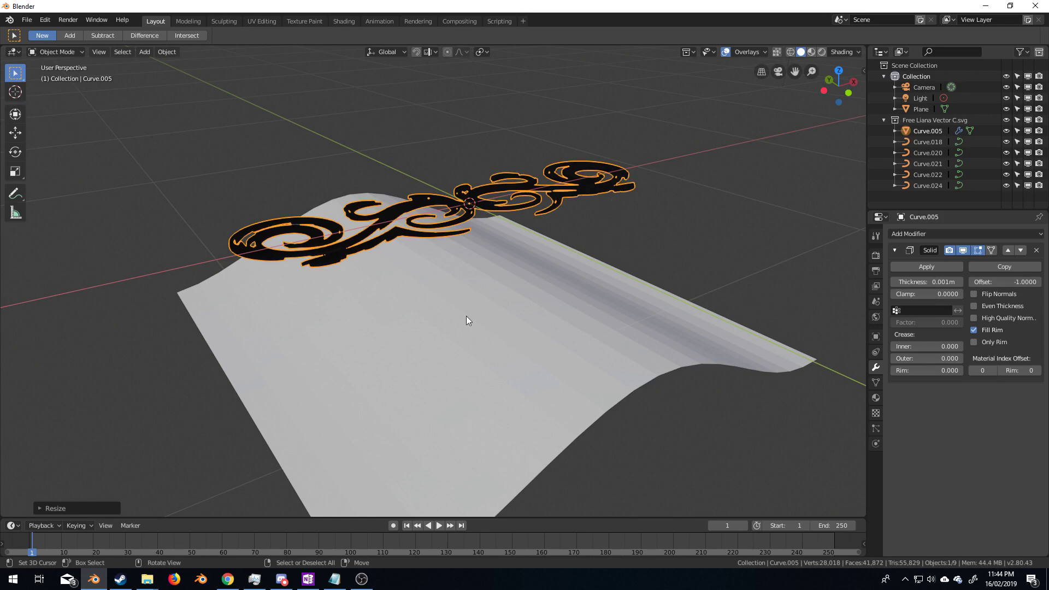
- Add a Shrinkwrap modifier targeting the Plane and move it above Solidify
left_click(906, 235)
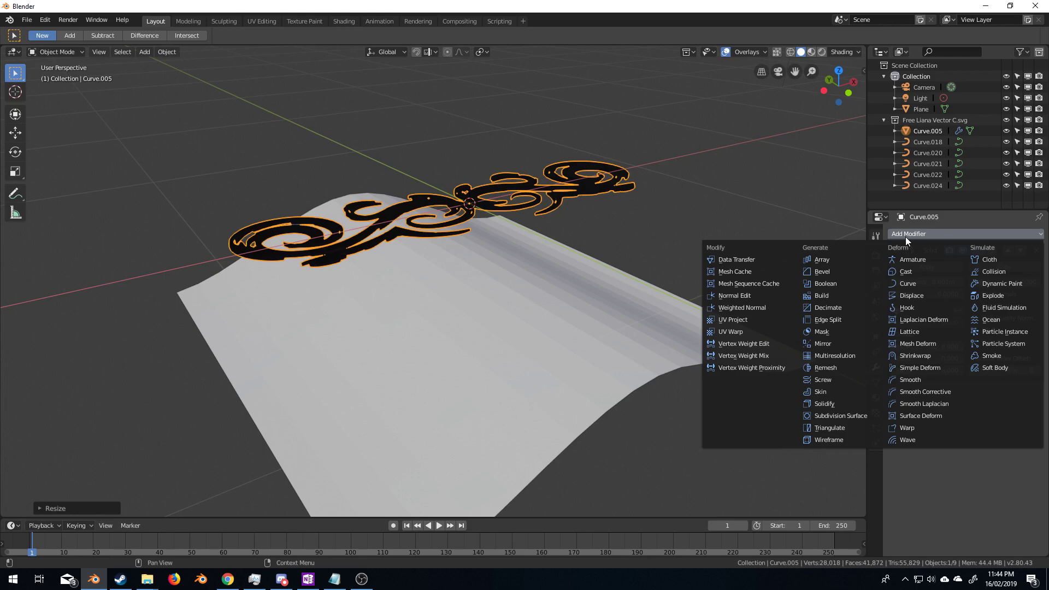
left_click(922, 356)
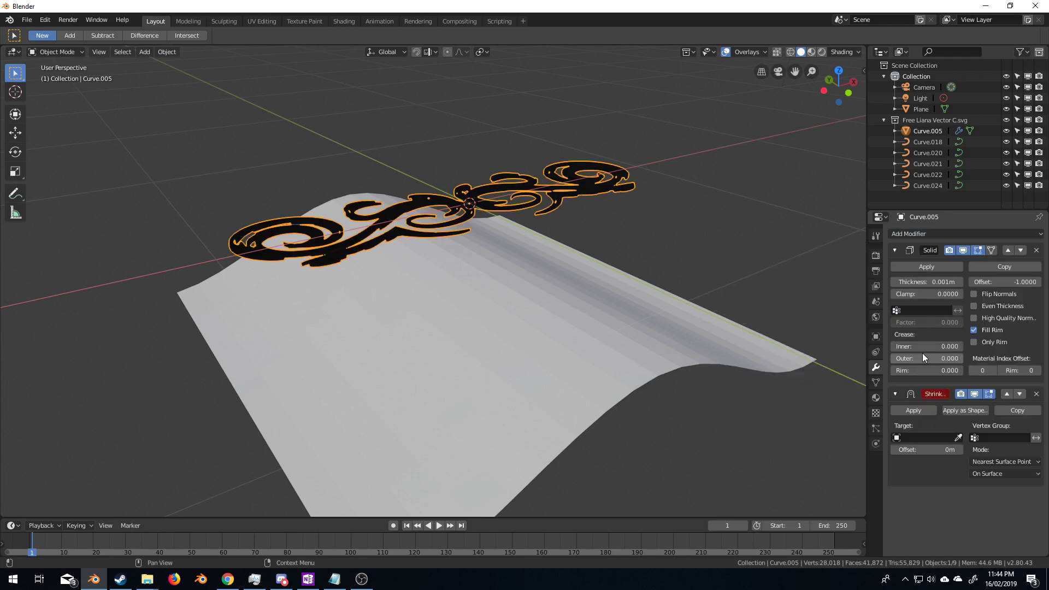
left_click(958, 438)
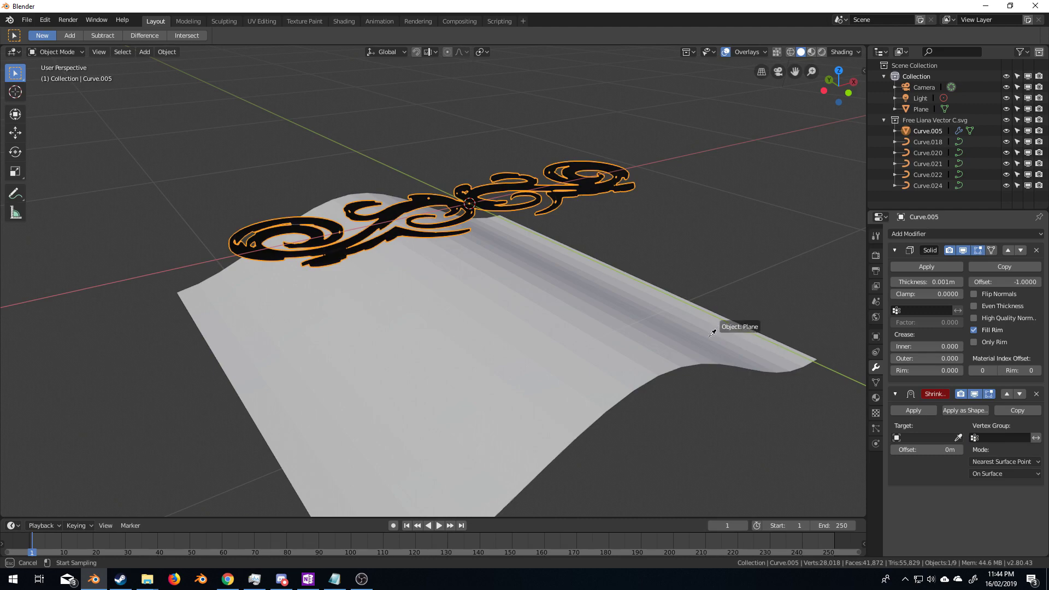
left_click(680, 338)
middle_click_drag(679, 337, 634, 349)
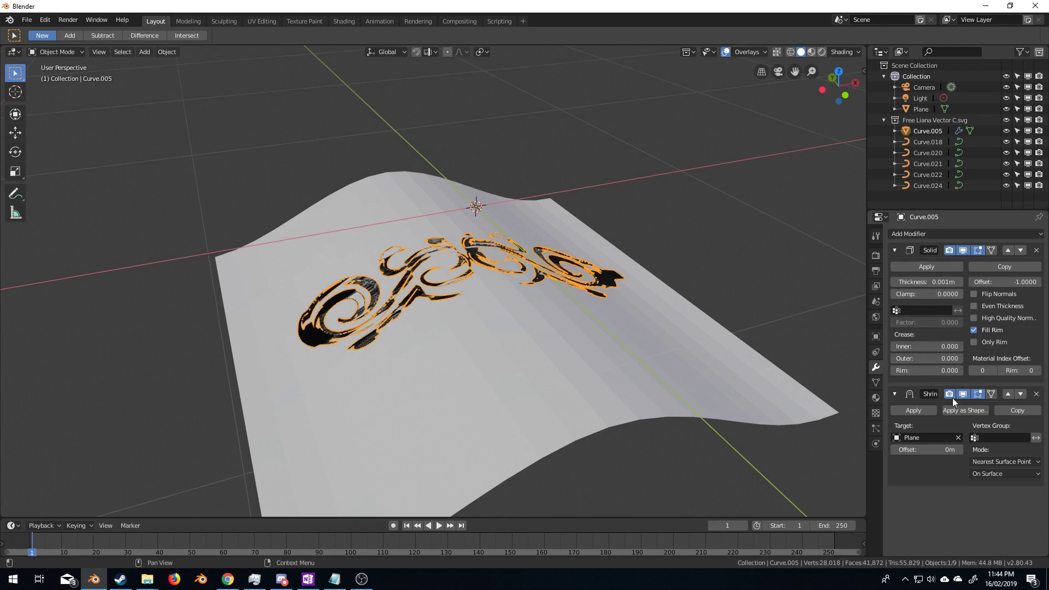
left_click(1007, 394)
middle_click_drag(611, 359, 532, 303)
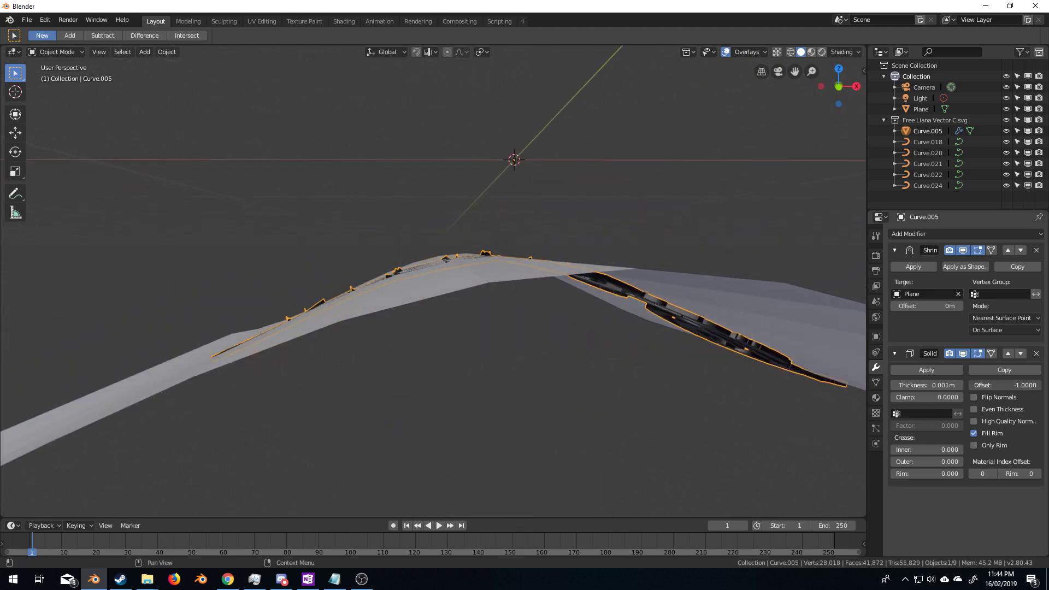
- Set Curve.005's Solidify offset to 1.0000, then inspect the ornament on the arched plane in Edit Mode from several angles
left_click_drag(1004, 385, 1029, 385)
middle_click_drag(427, 291, 523, 323)
key("Tab")
key("Tab")
scroll(442, 376, "up", 6)
middle_click_drag(447, 404, 242, 440)
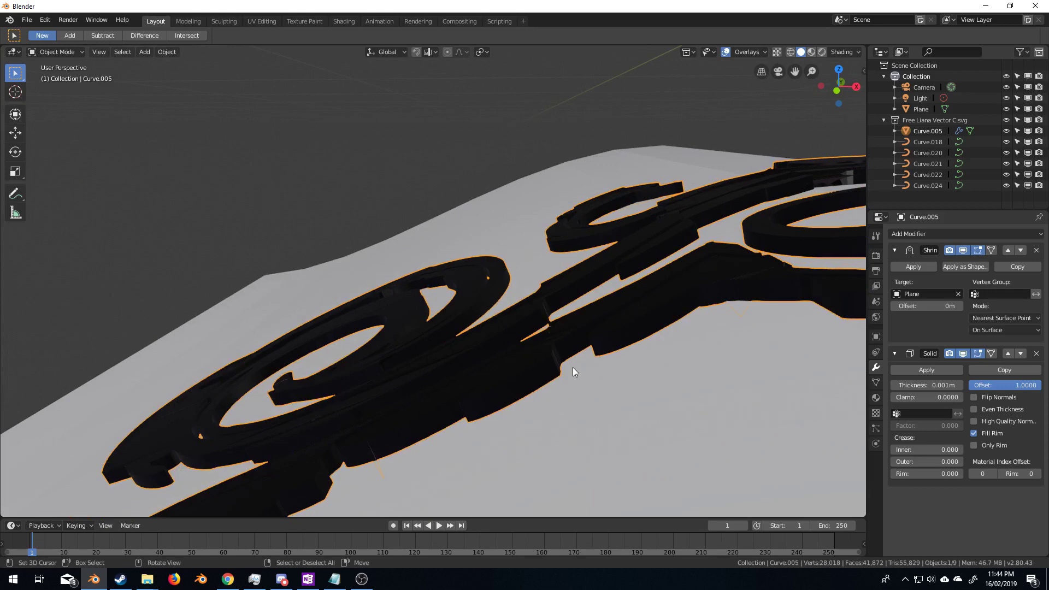
scroll(572, 367, "down", 3)
middle_click_drag(539, 365, 461, 398)
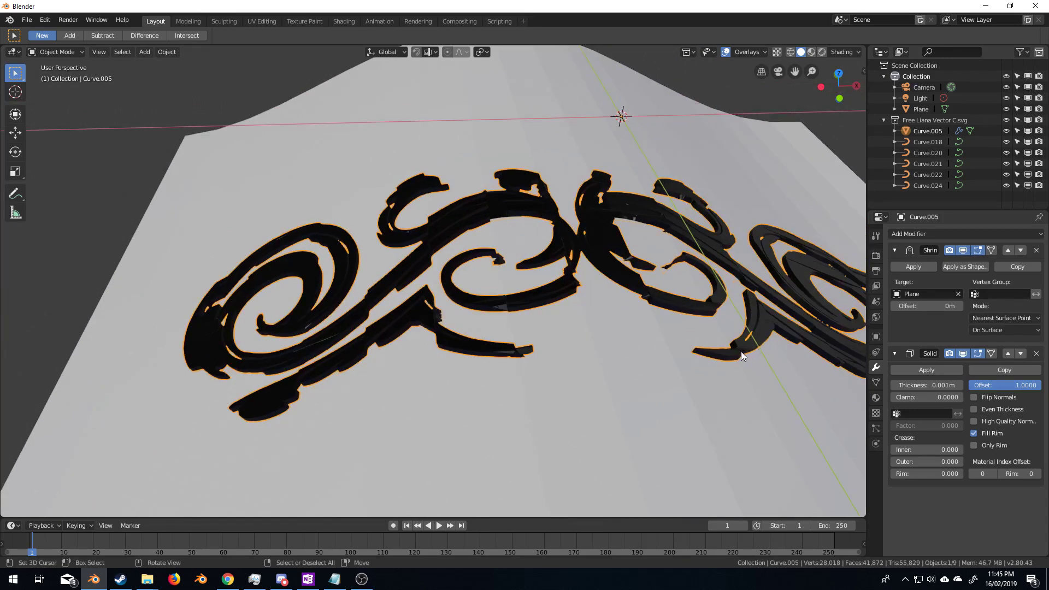
middle_click_drag(600, 291, 514, 340)
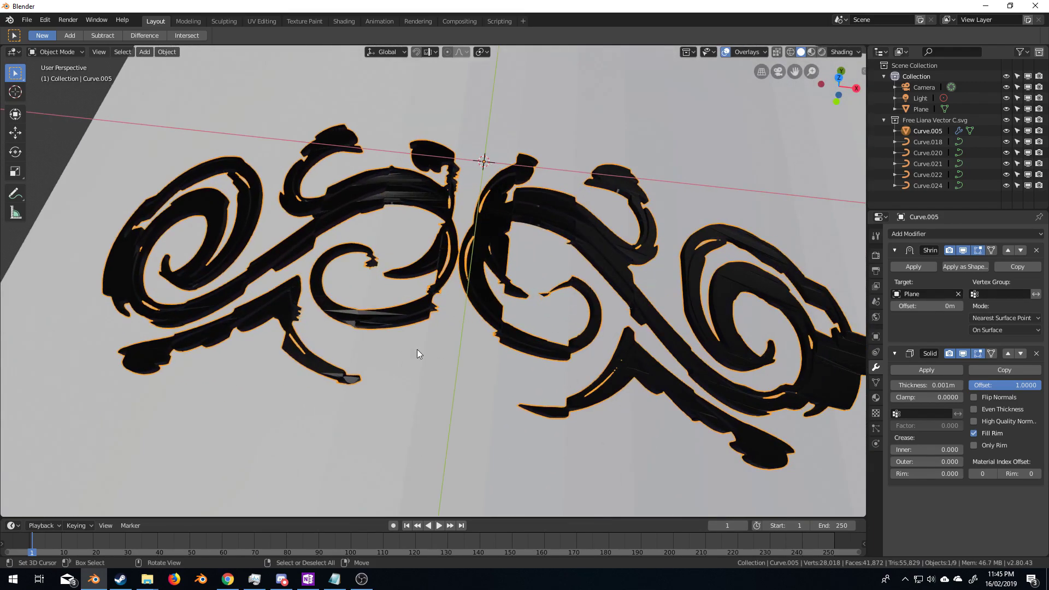
middle_click_drag(419, 351, 306, 230)
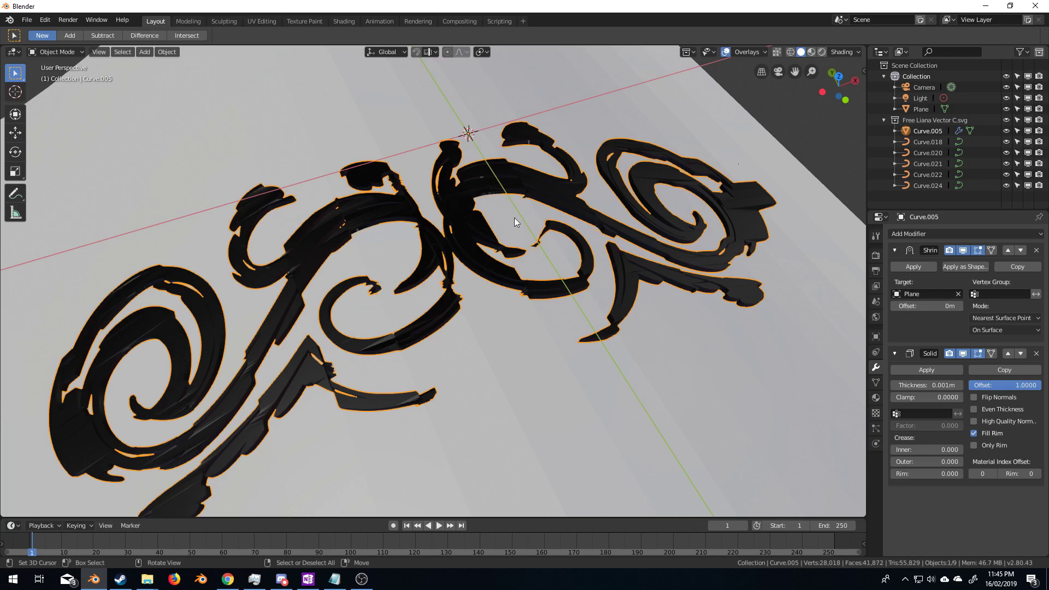
middle_click_drag(632, 254, 446, 158)
key("Tab")
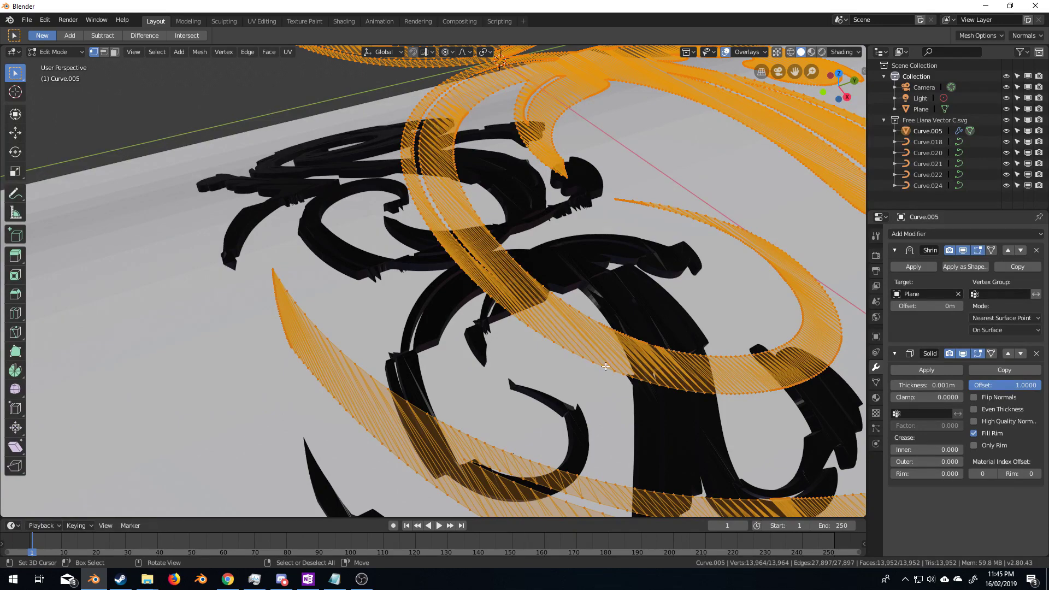
middle_click_drag(546, 281, 592, 284)
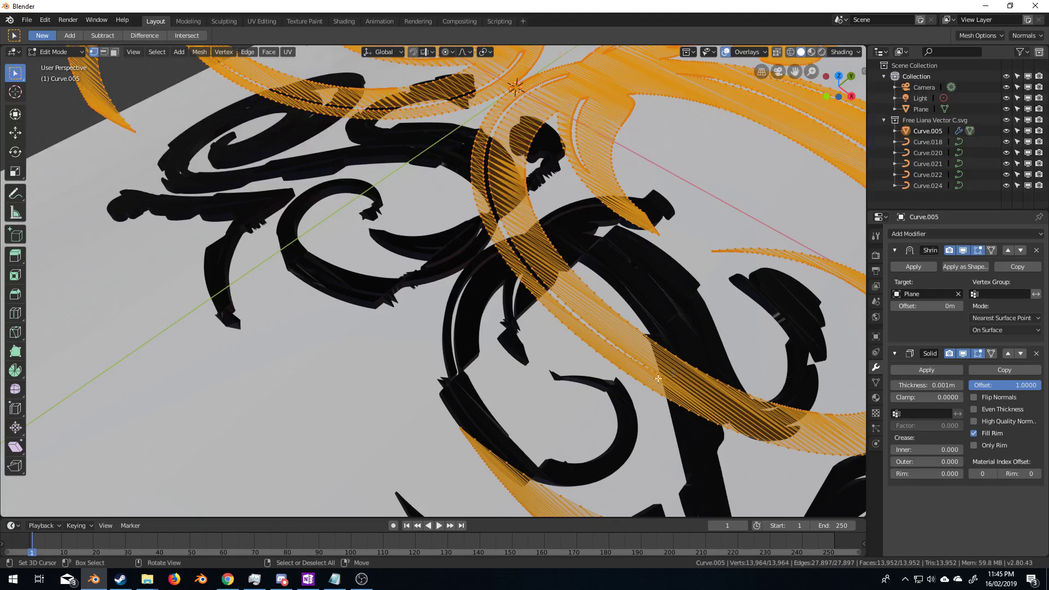
scroll(674, 373, "down", 5)
key("Tab")
middle_click_drag(673, 373, 477, 374)
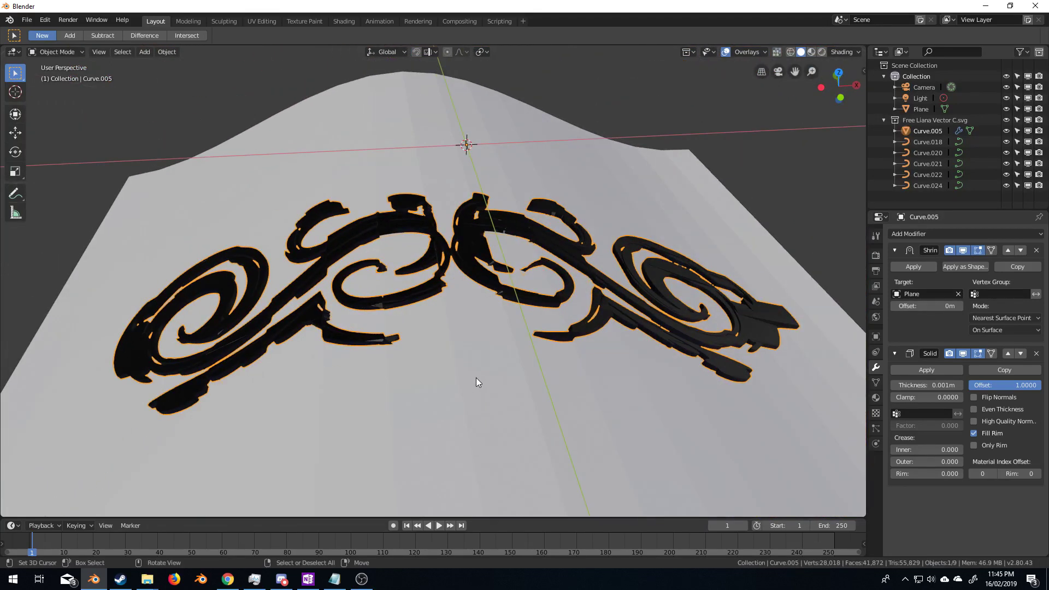
scroll(476, 378, "down", 4)
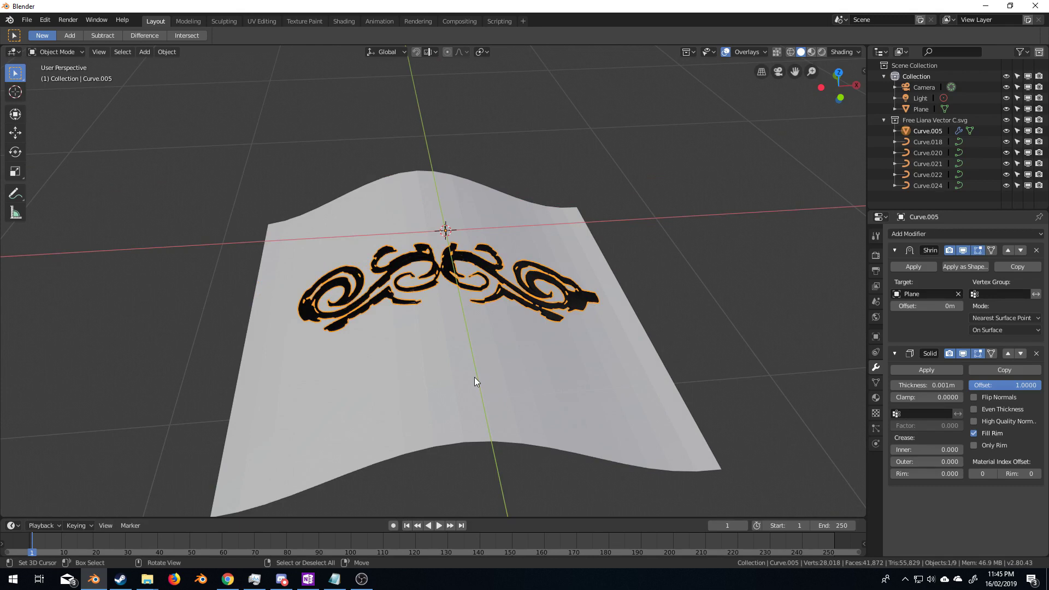